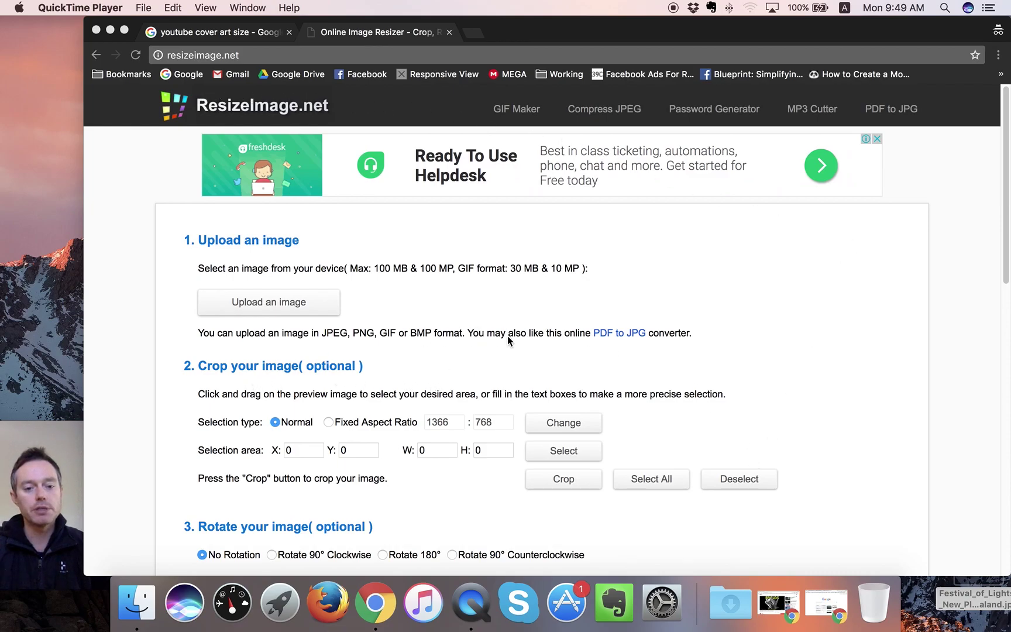
Upload mountains-landscape-and-road-new-zealand.jpg to ResizeImage.net.
scroll(510, 336, down, 1)
scroll(511, 337, up, 1)
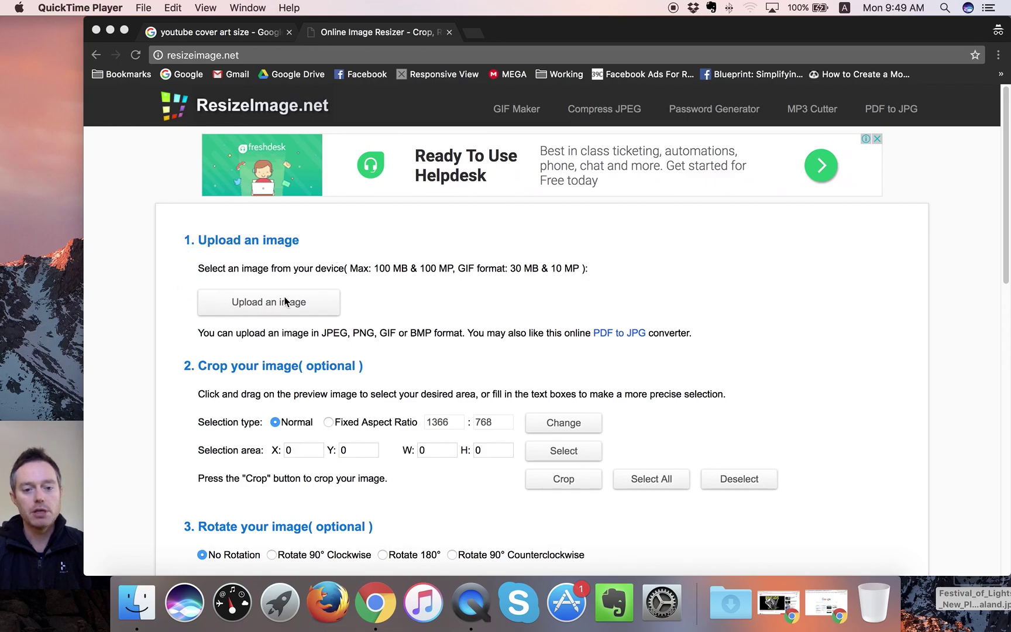
click(266, 304)
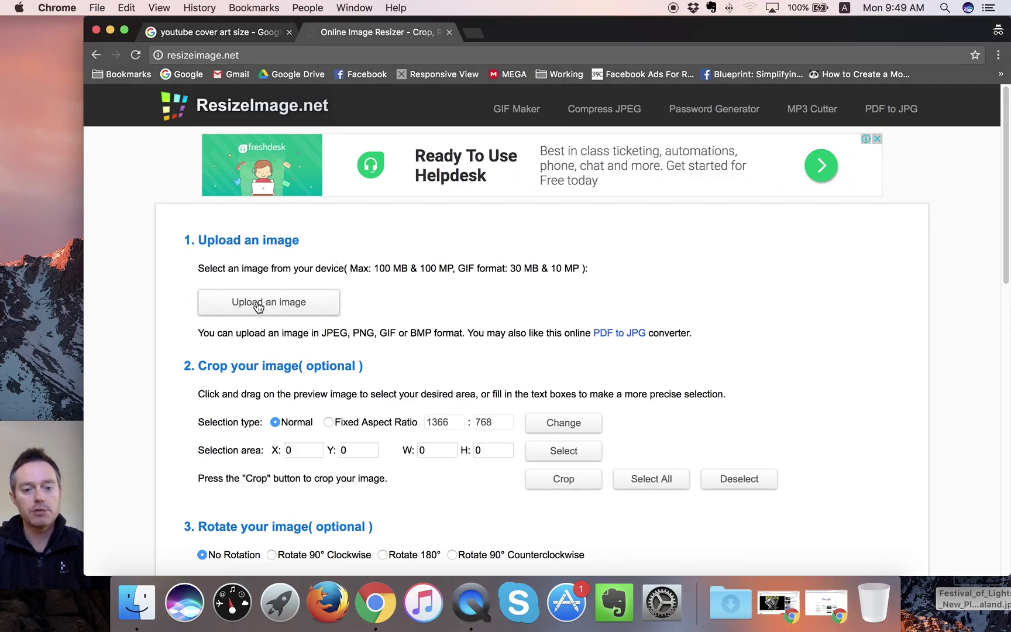
scroll(455, 195, down, 1)
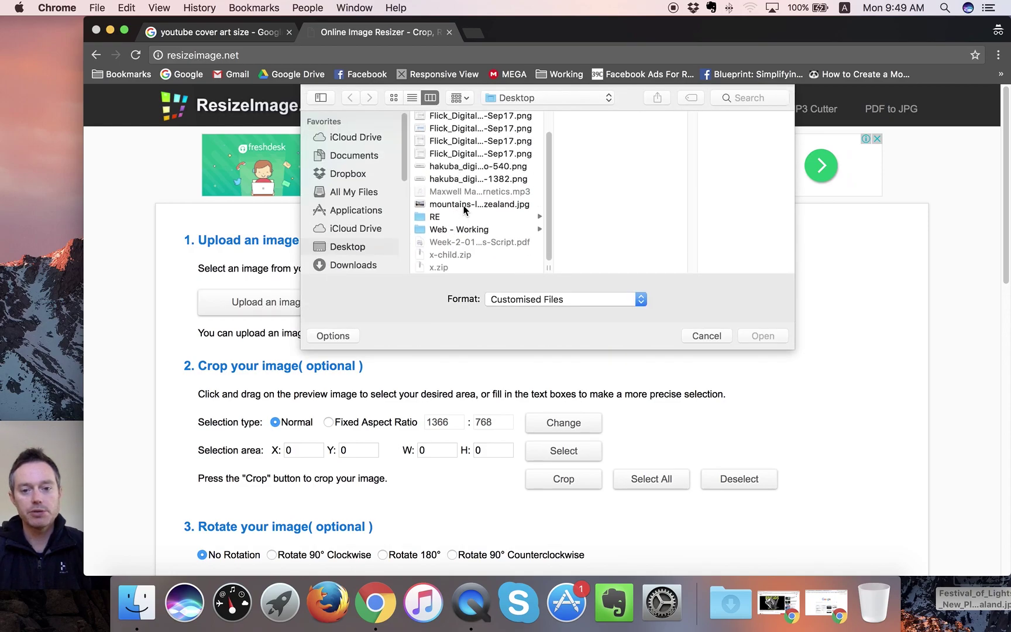
click(464, 204)
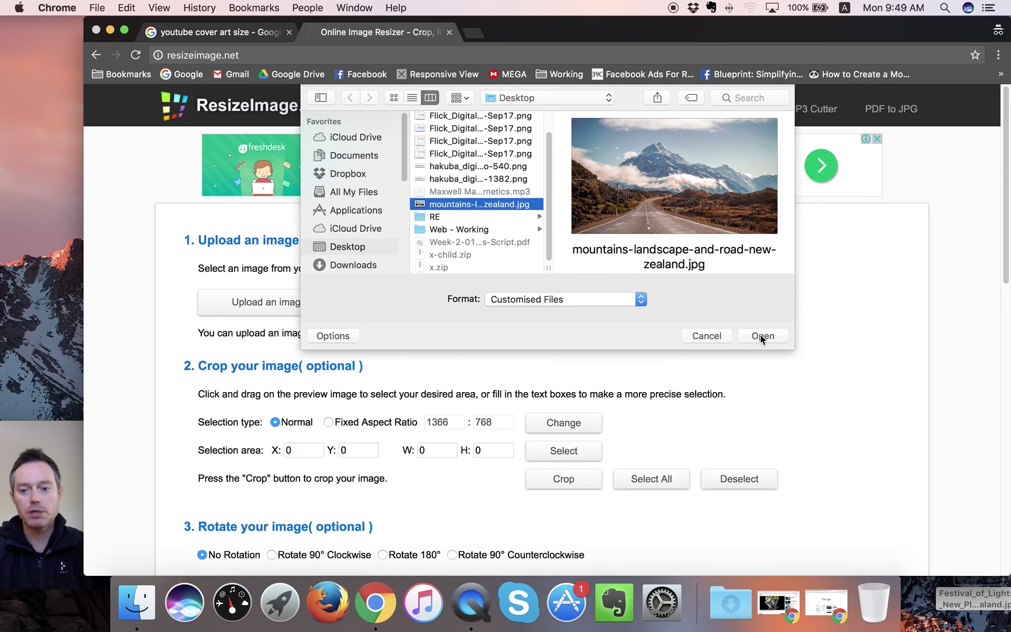
click(760, 336)
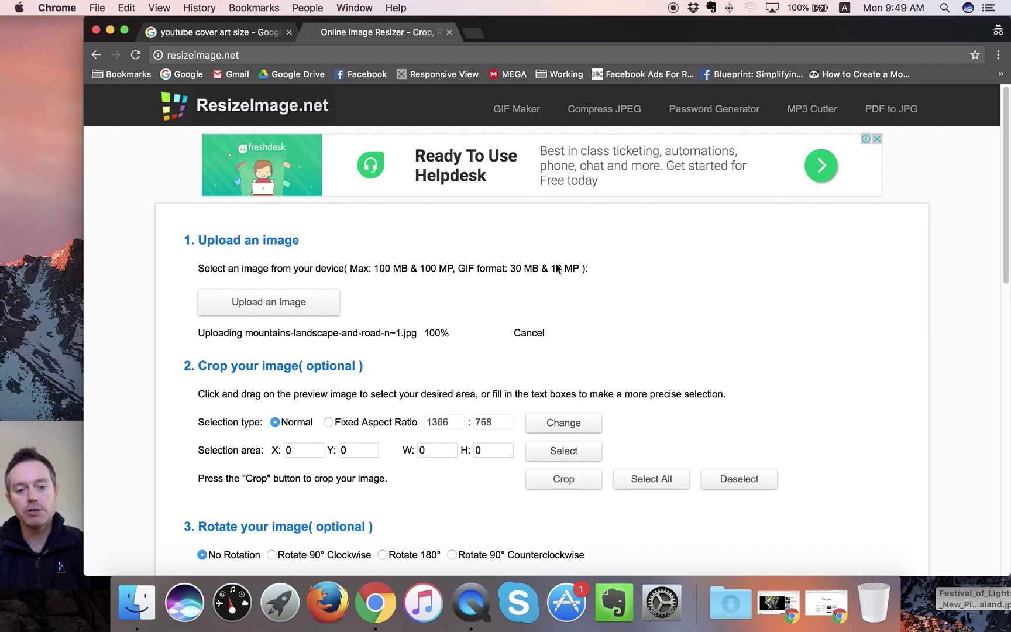
Check the Google results showing YouTube cover art is 2560 x 1440 pixels.
scroll(386, 524, down, 1)
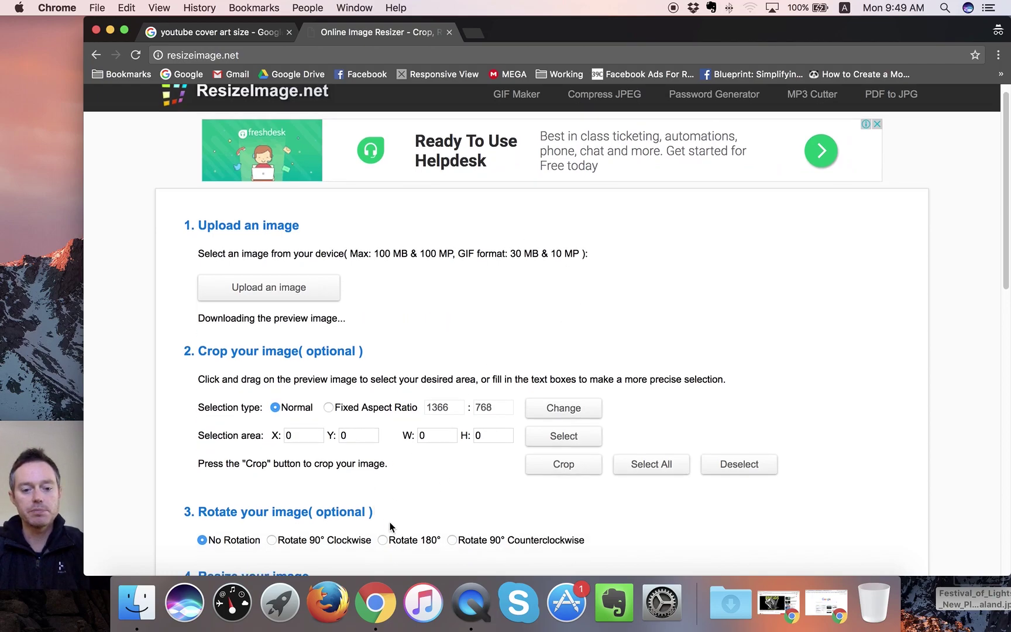
scroll(336, 355, down, 3)
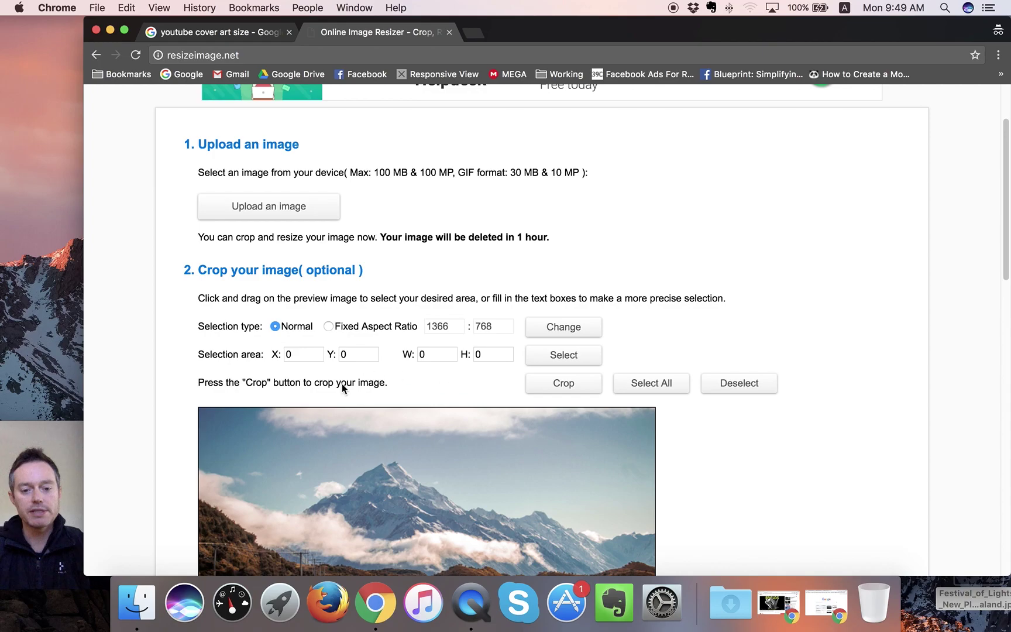
scroll(304, 444, up, 2)
scroll(474, 404, down, 3)
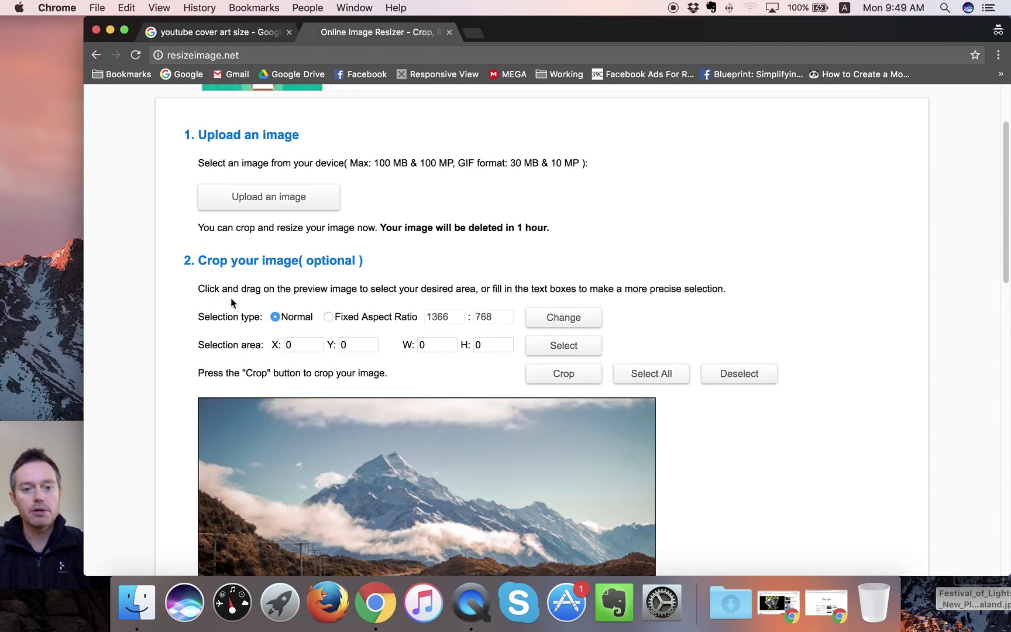
scroll(255, 301, down, 5)
scroll(252, 299, down, 8)
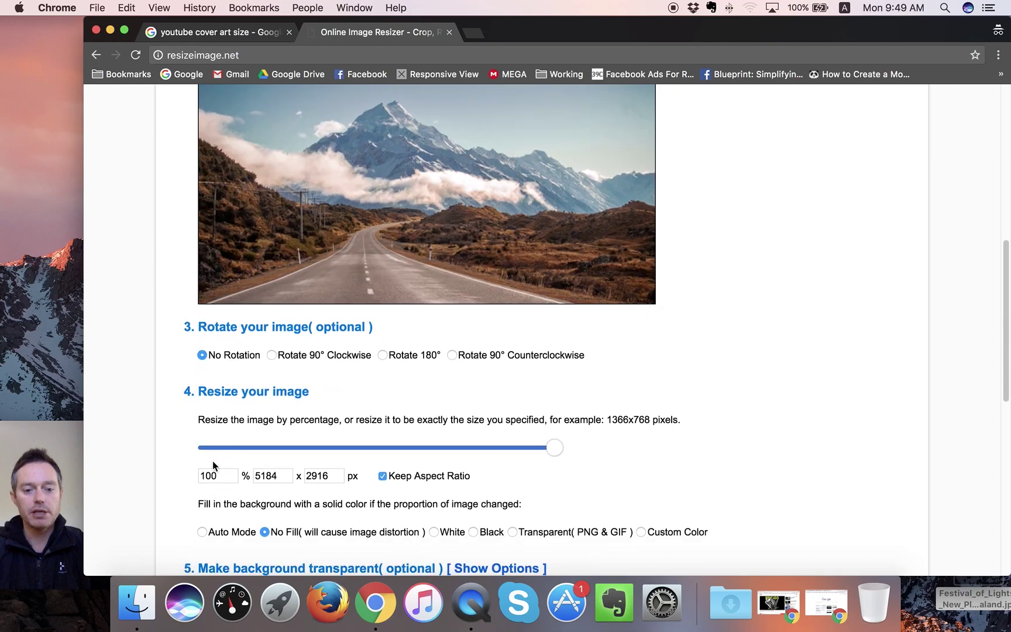
scroll(282, 447, down, 2)
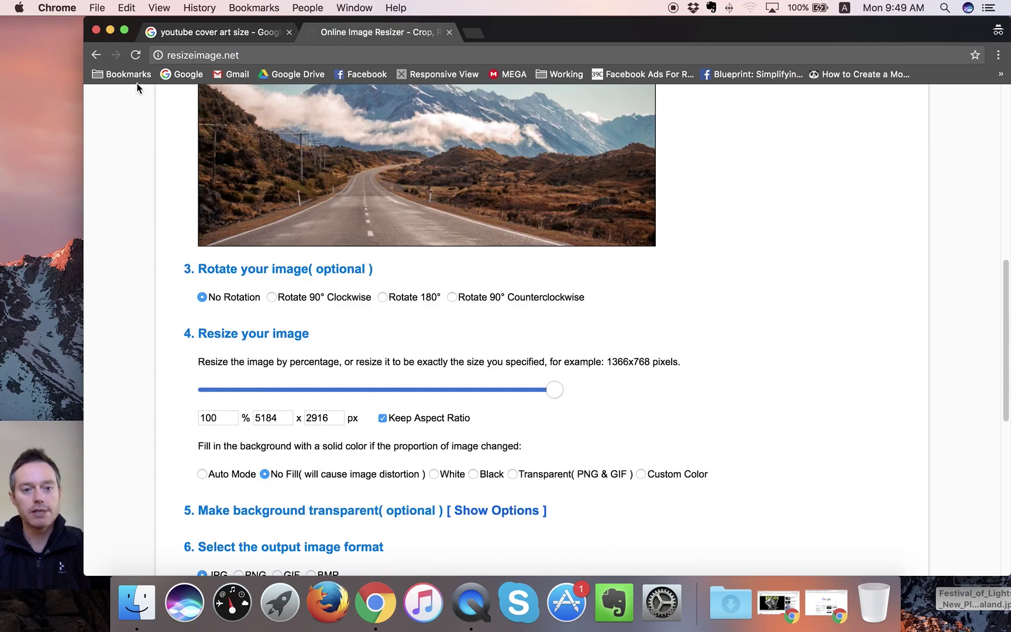
click(194, 33)
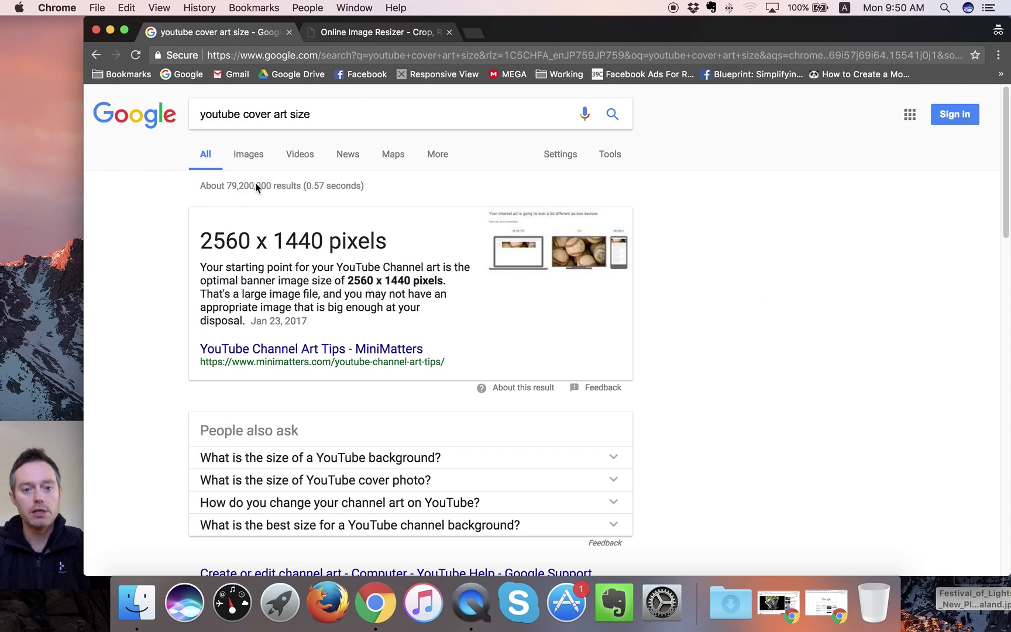
Replace the 5184 width with 2560, keeping aspect ratio, after rechecking the 2560 x 1440 size.
click(378, 32)
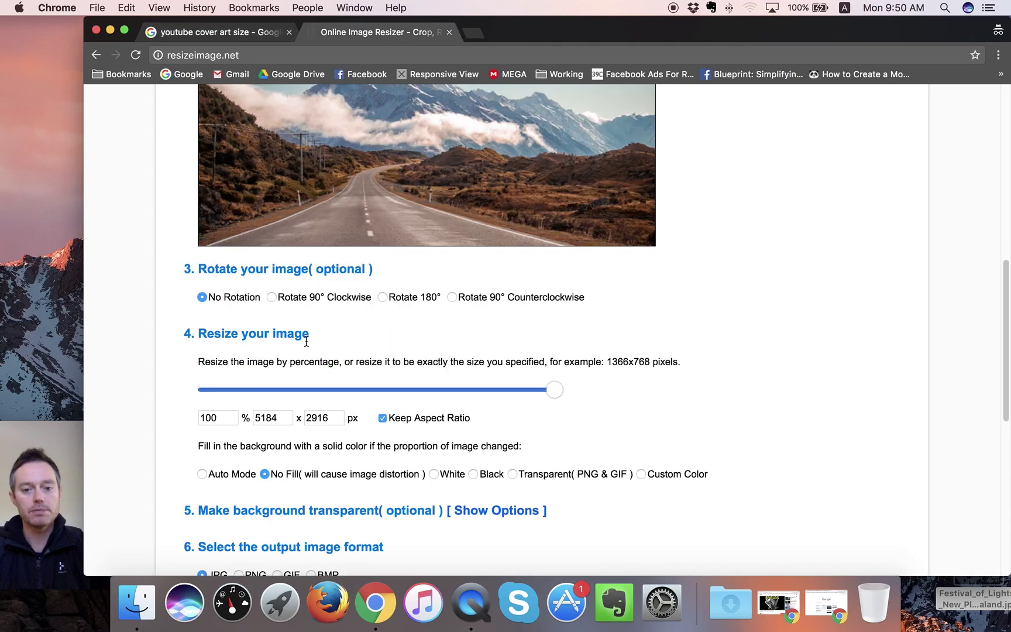
scroll(301, 354, down, 1)
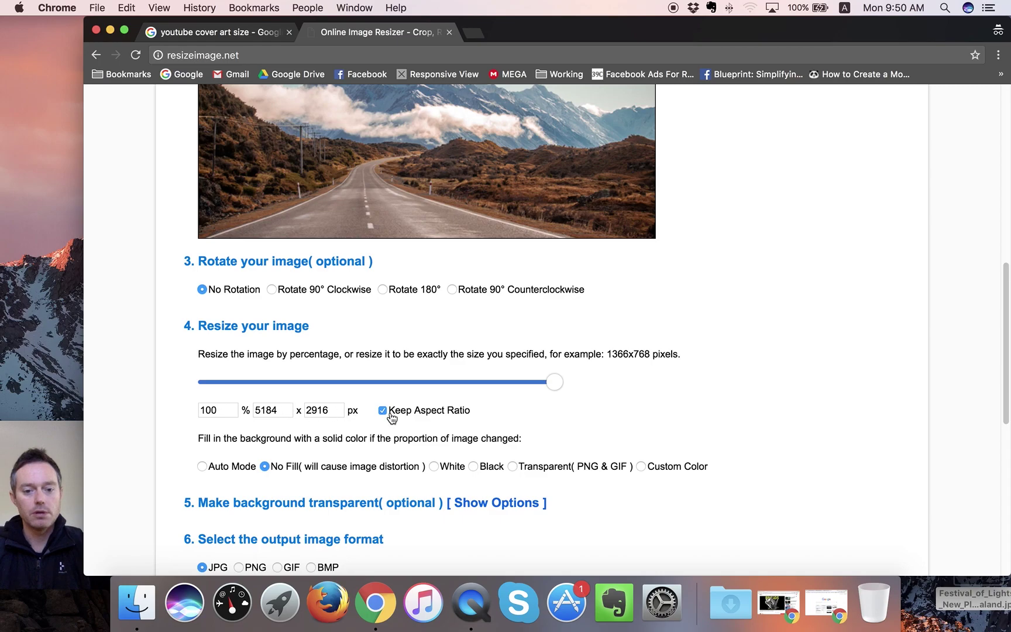
double_click(281, 409)
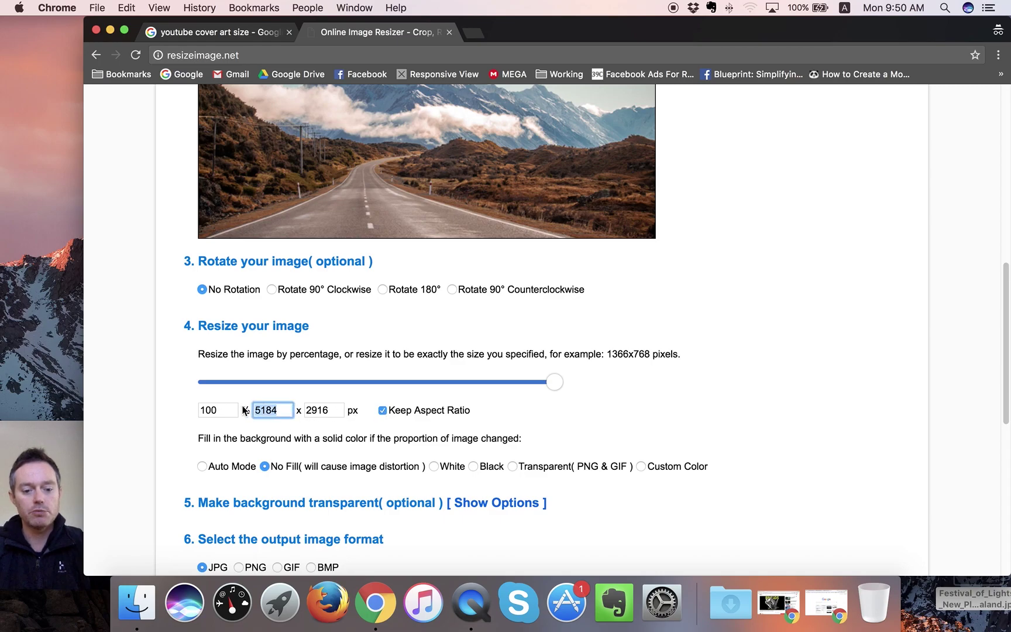
text(2560)
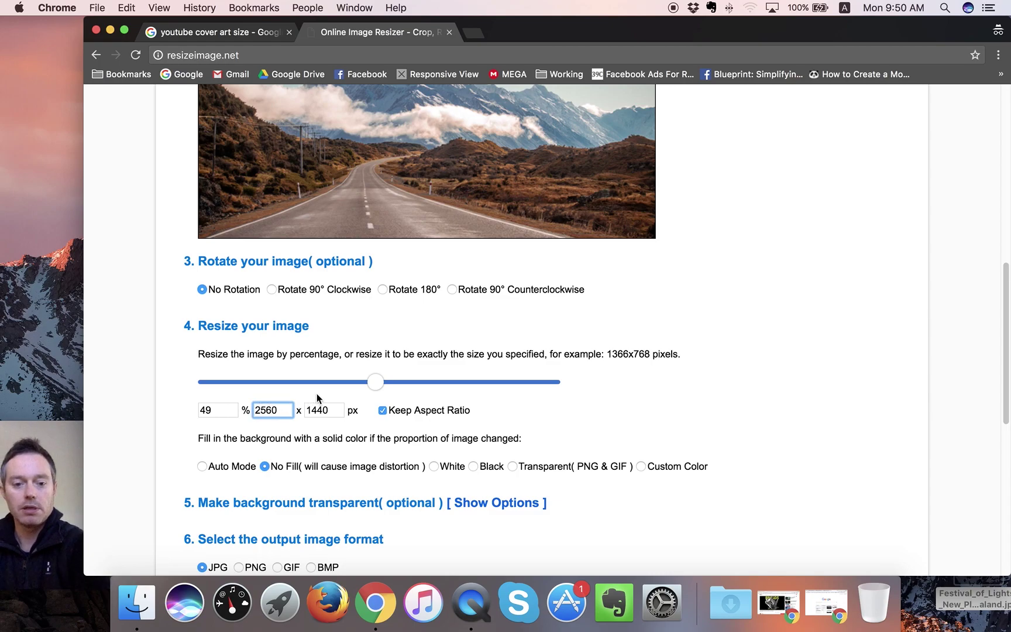
scroll(329, 389, up, 1)
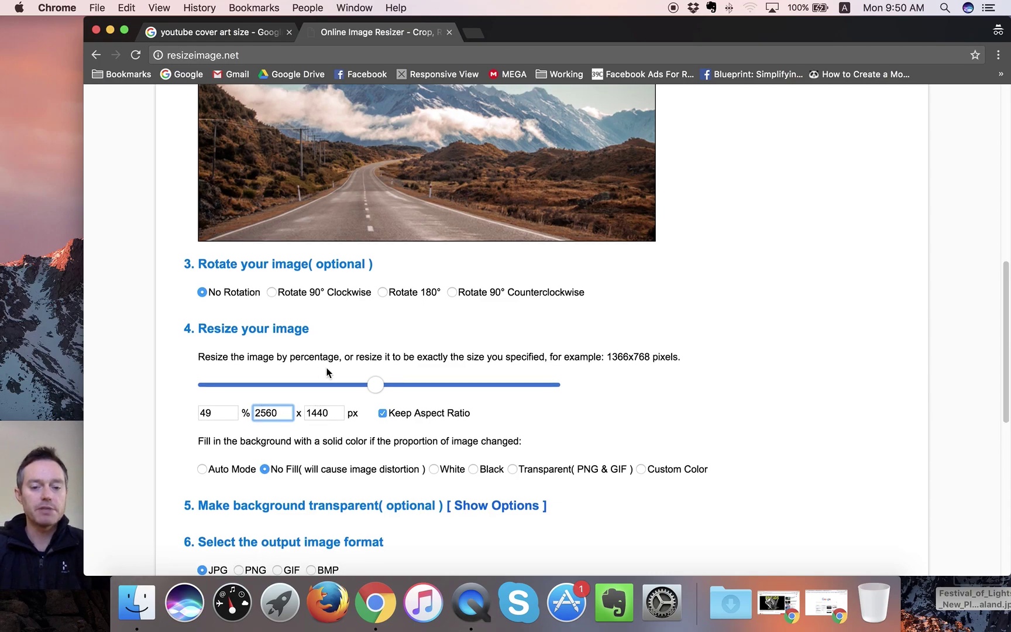
scroll(327, 369, up, 3)
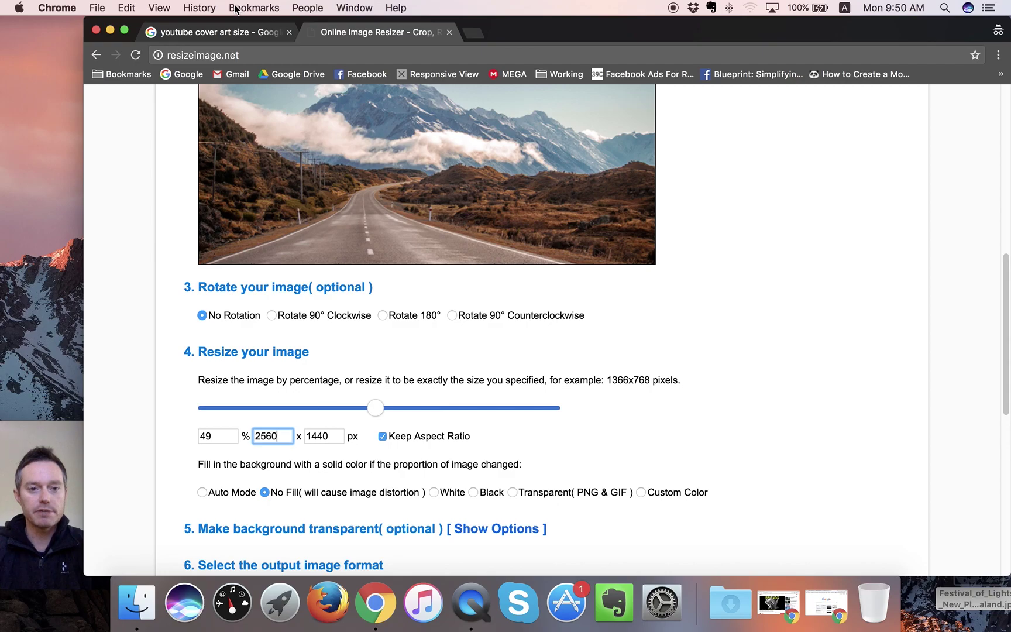
click(223, 27)
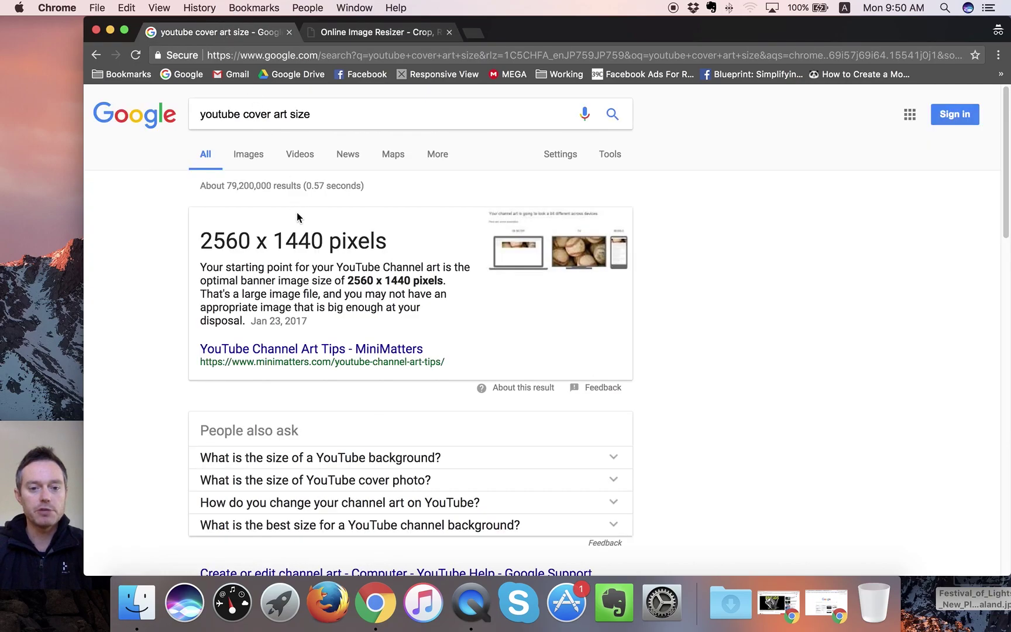
click(362, 31)
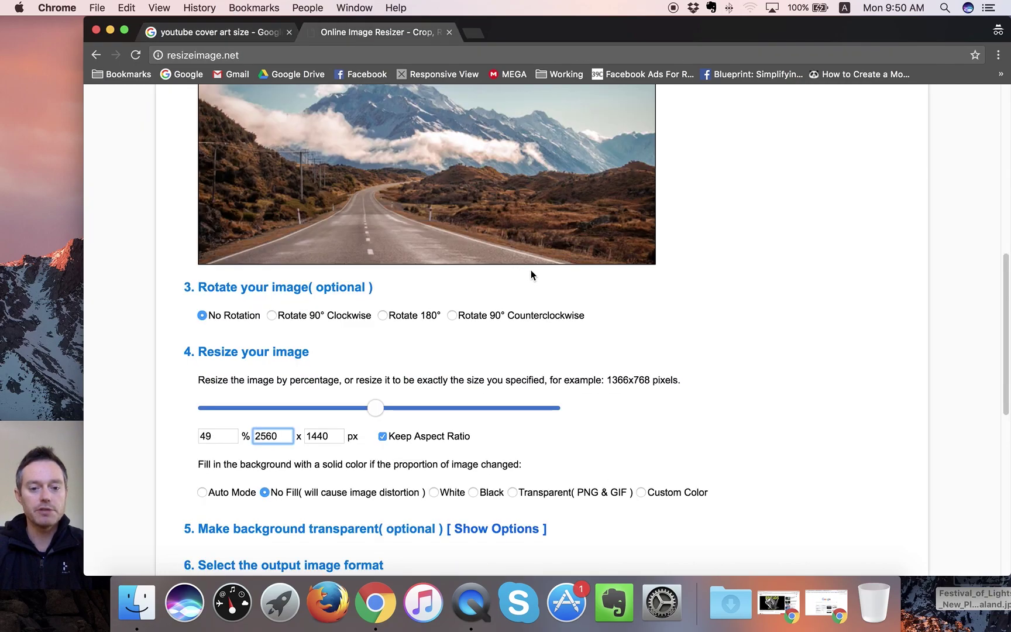
click(145, 412)
Review the image quality value of 91 and resize the photo to 2560 x 1440.
scroll(144, 413, down, 3)
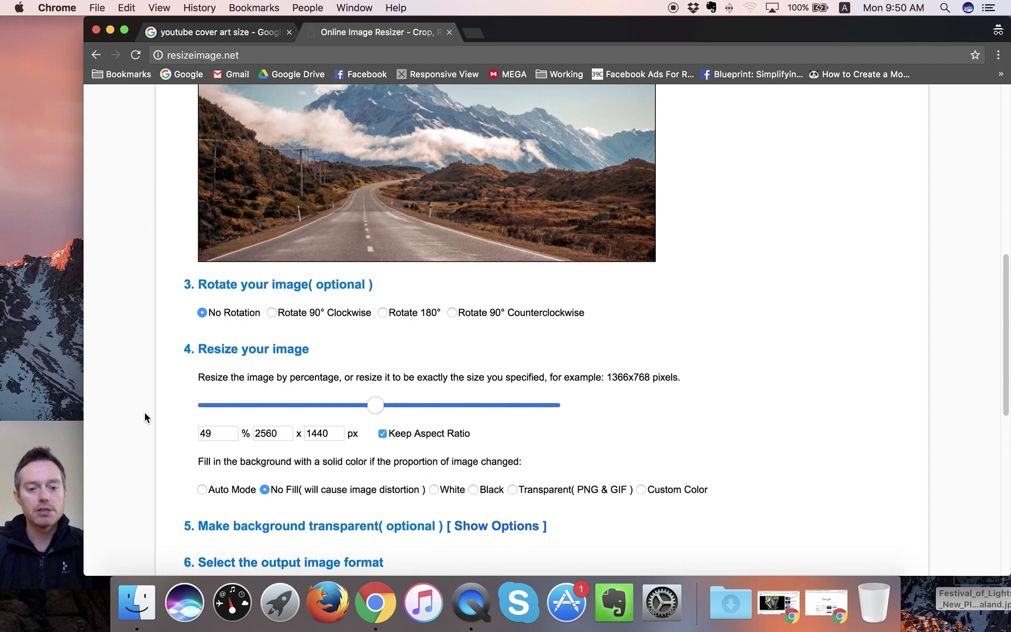
scroll(145, 413, down, 5)
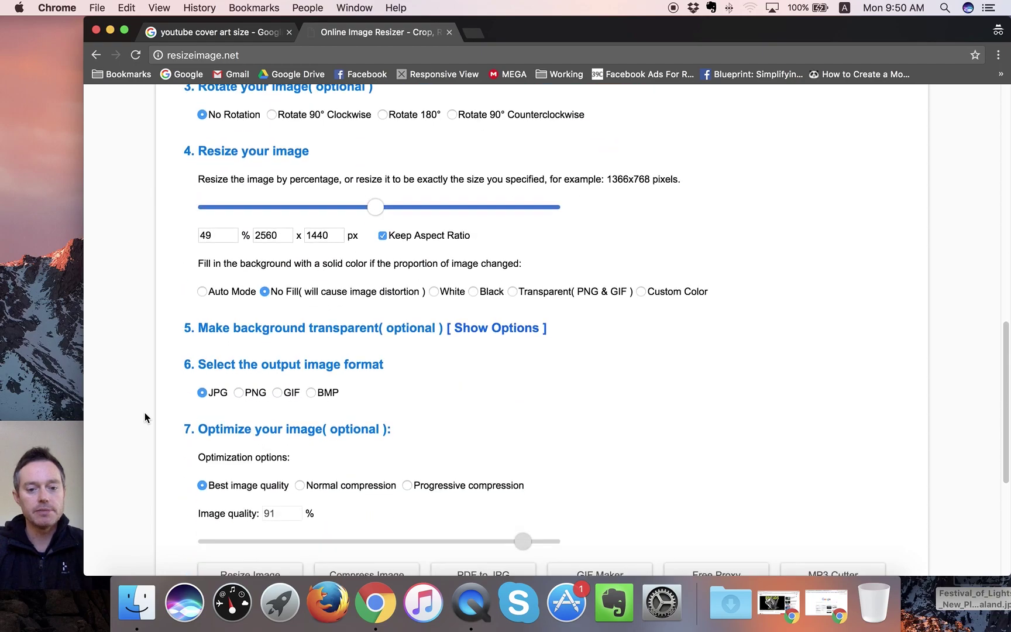
scroll(145, 412, down, 3)
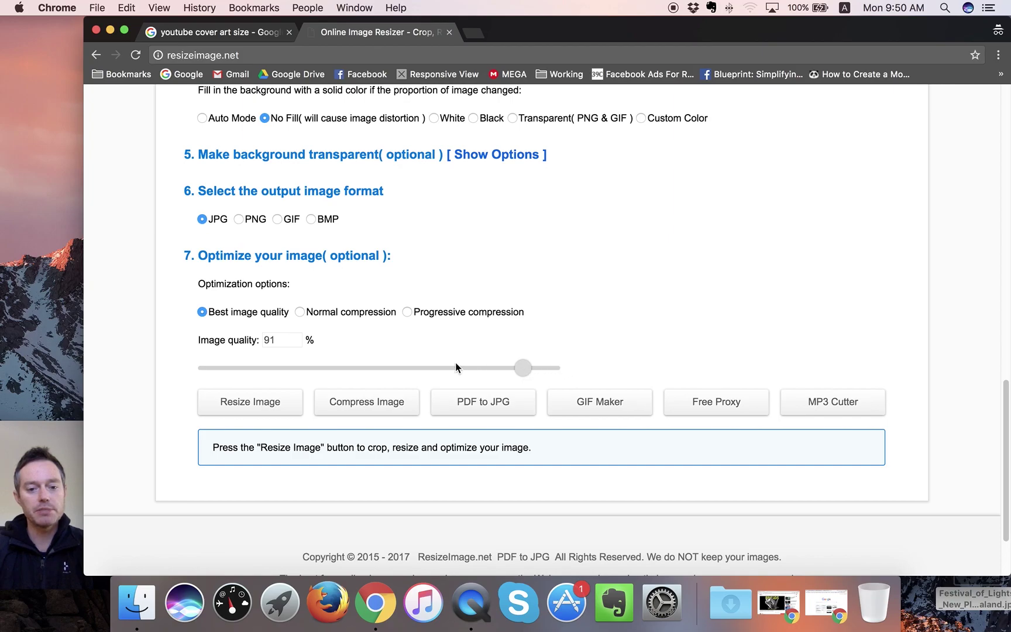
drag(288, 343, 264, 342)
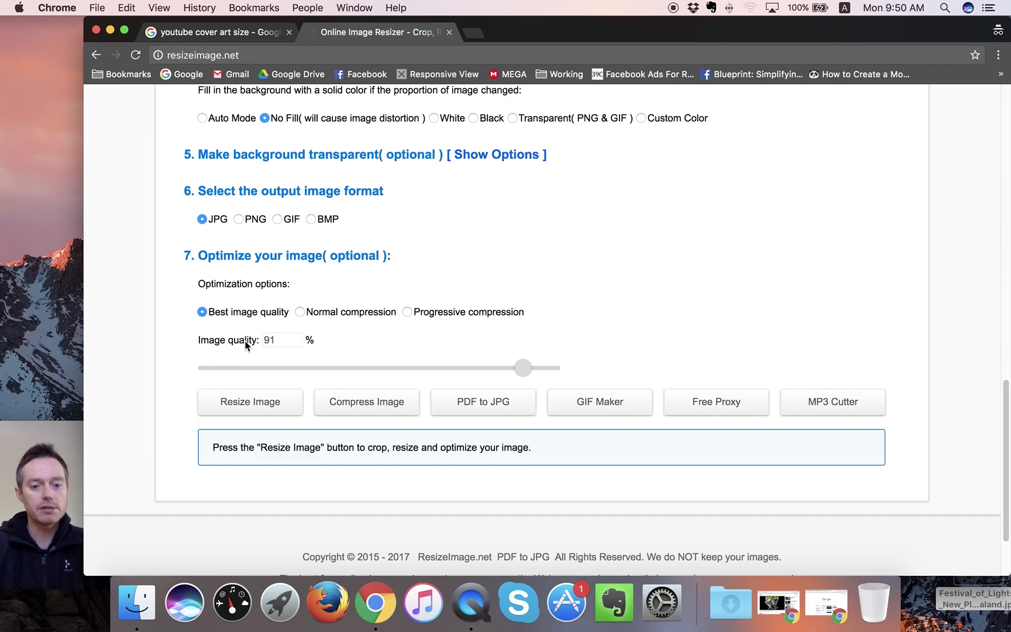
scroll(248, 374, down, 1)
click(244, 398)
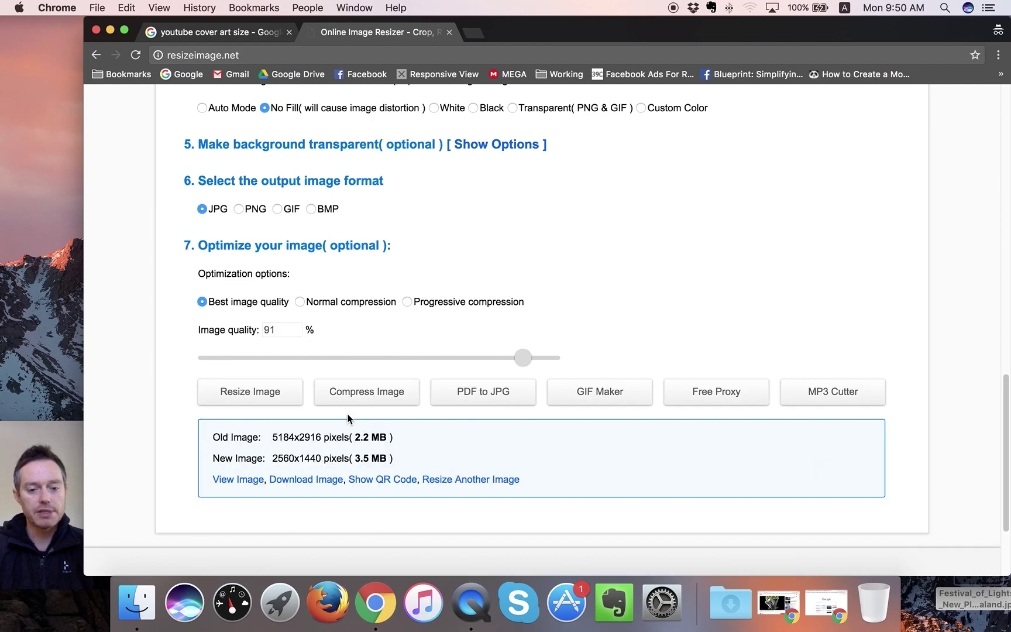
Compare the 3.5 MB 2560x1440 result with the 5184x2916 original and download it.
scroll(340, 416, down, 1)
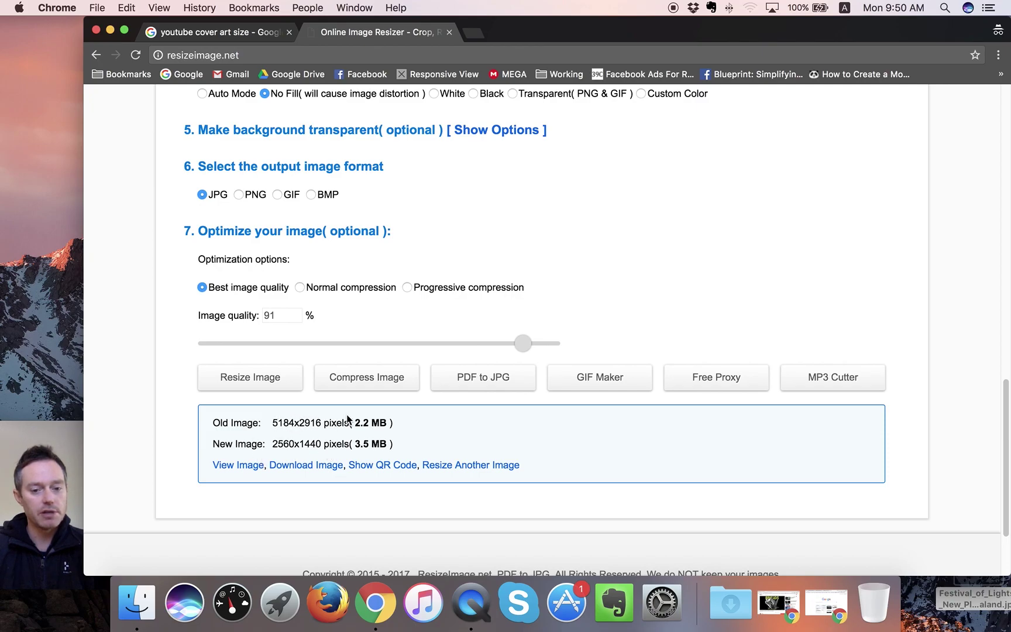
scroll(337, 422, down, 1)
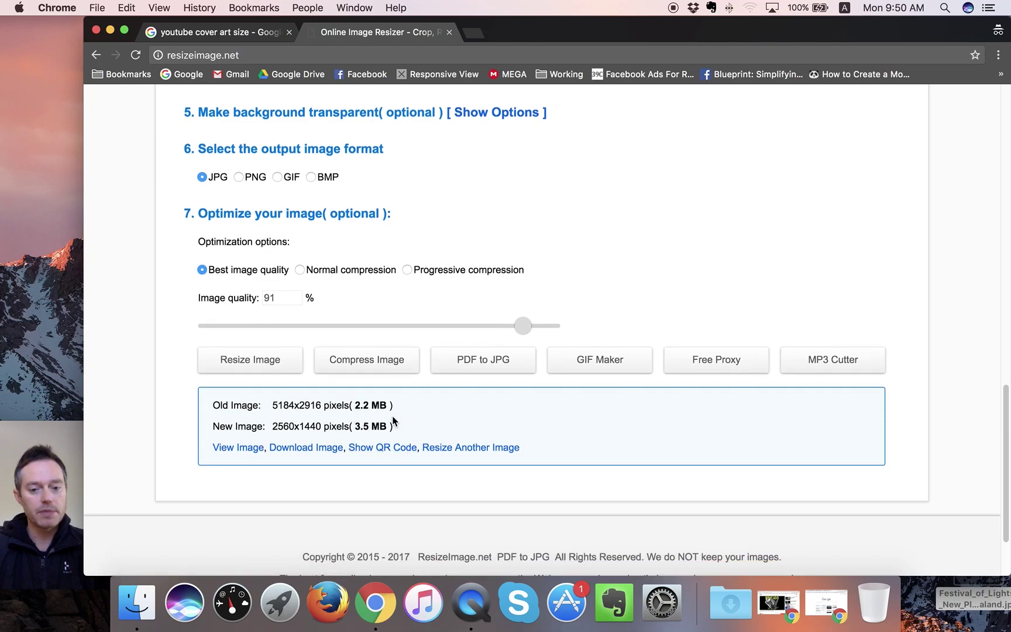
scroll(402, 413, down, 1)
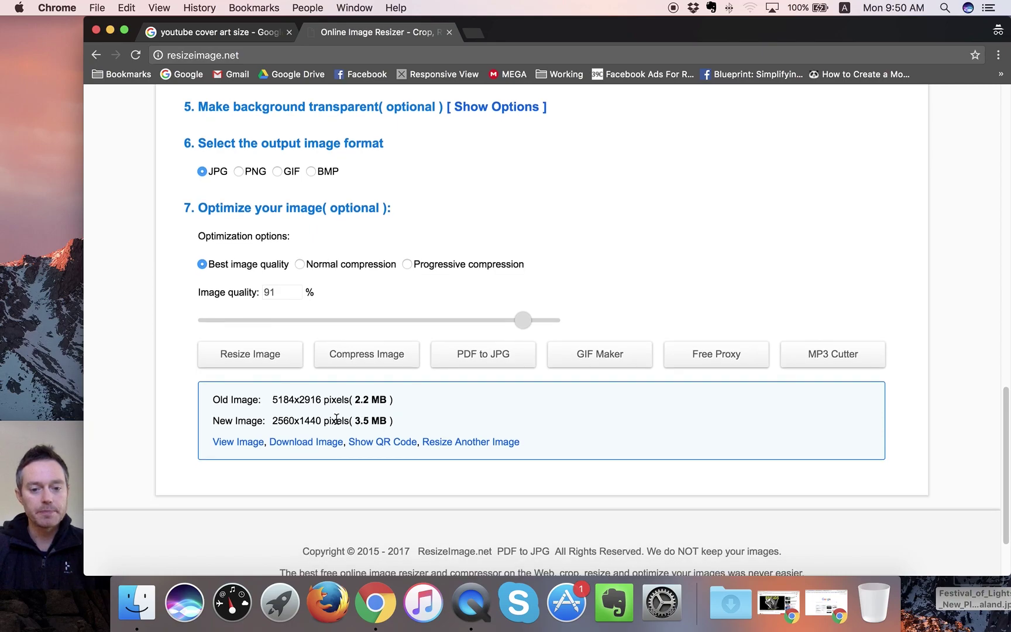
scroll(331, 421, down, 1)
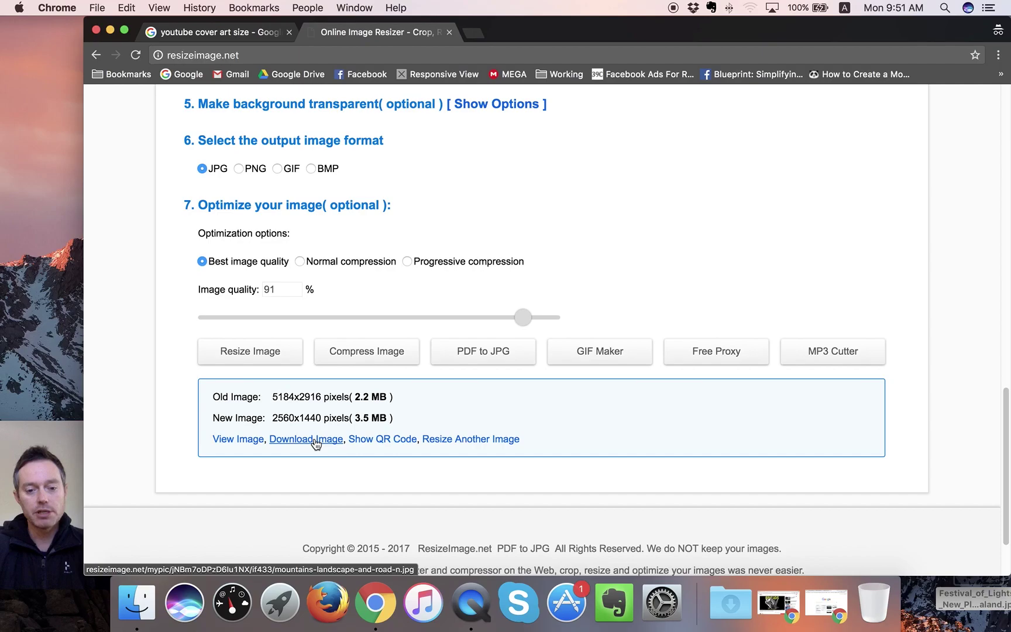
click(314, 440)
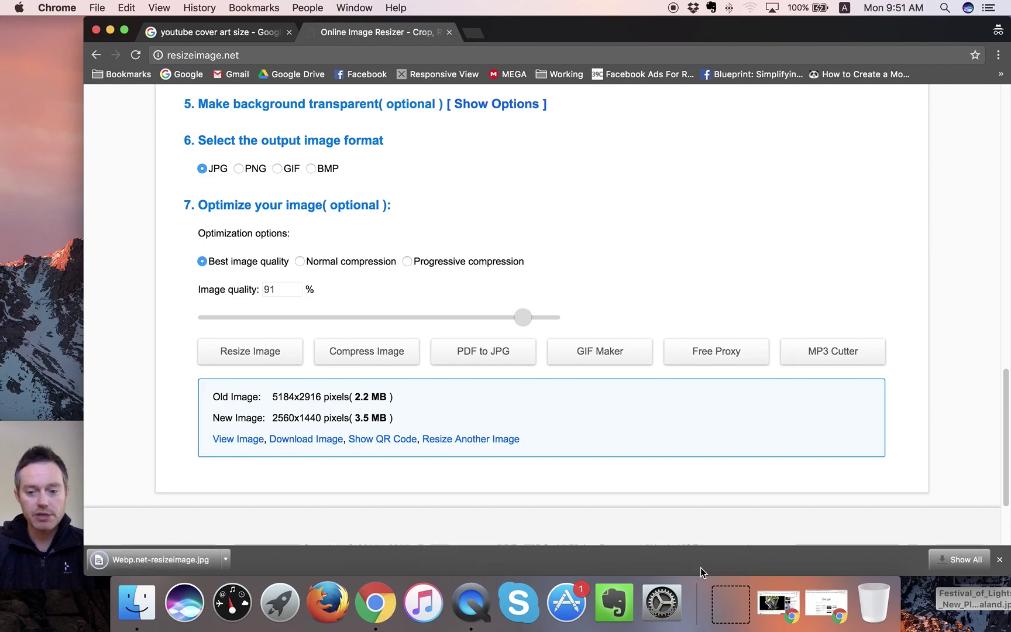
Confirm Webp.net-resizeimage.jpg appears in the Dock's Downloads stack.
click(733, 591)
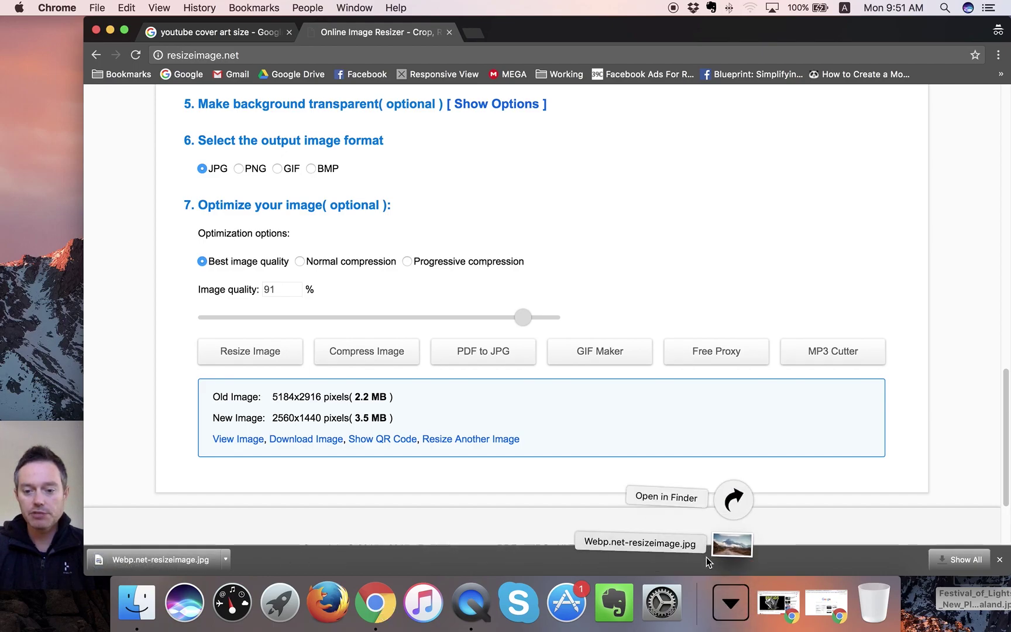
click(730, 613)
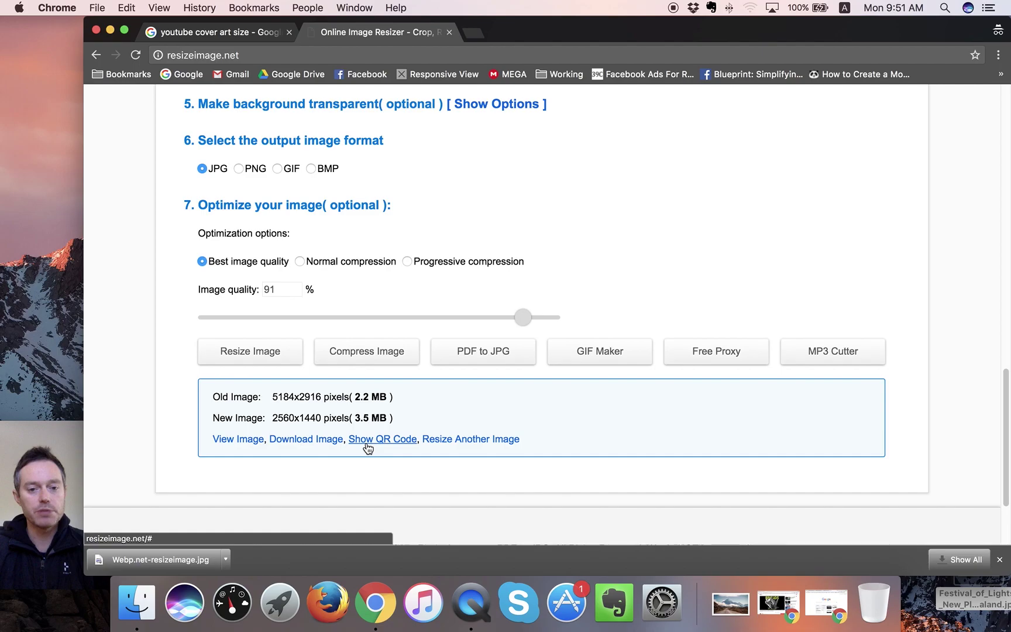
Use Normal compression and regenerate at 89, 73, 65, then 57% quality, reaching 228.6 KB.
click(300, 262)
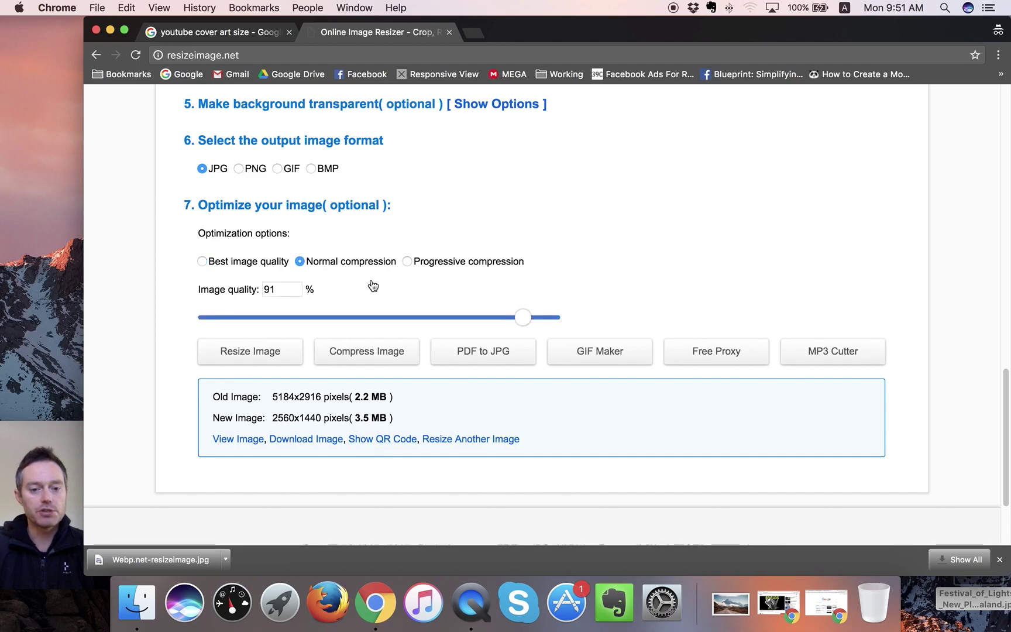
drag(523, 318, 517, 319)
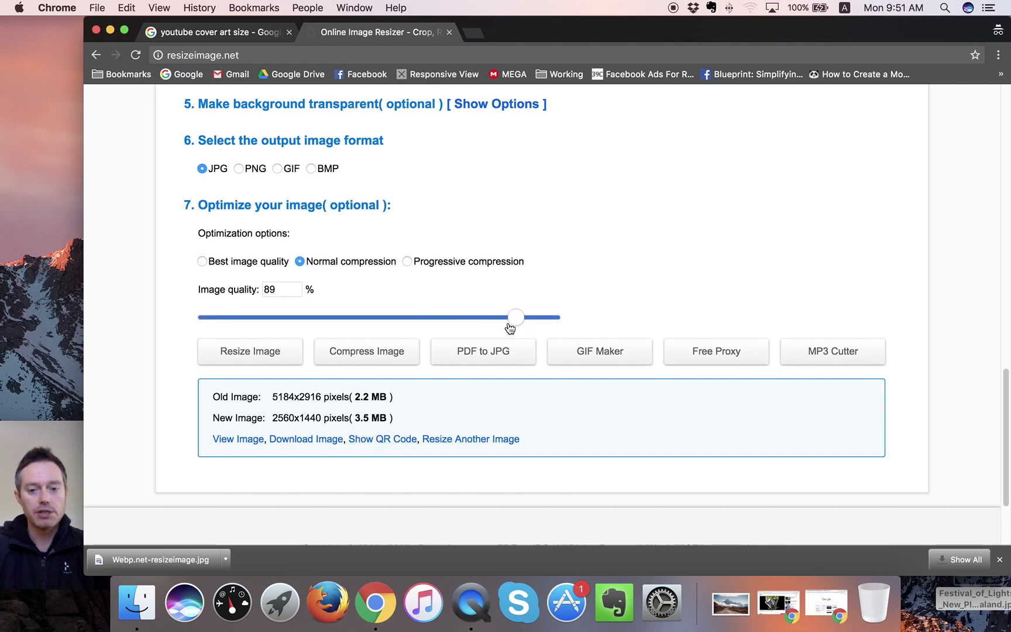
click(261, 349)
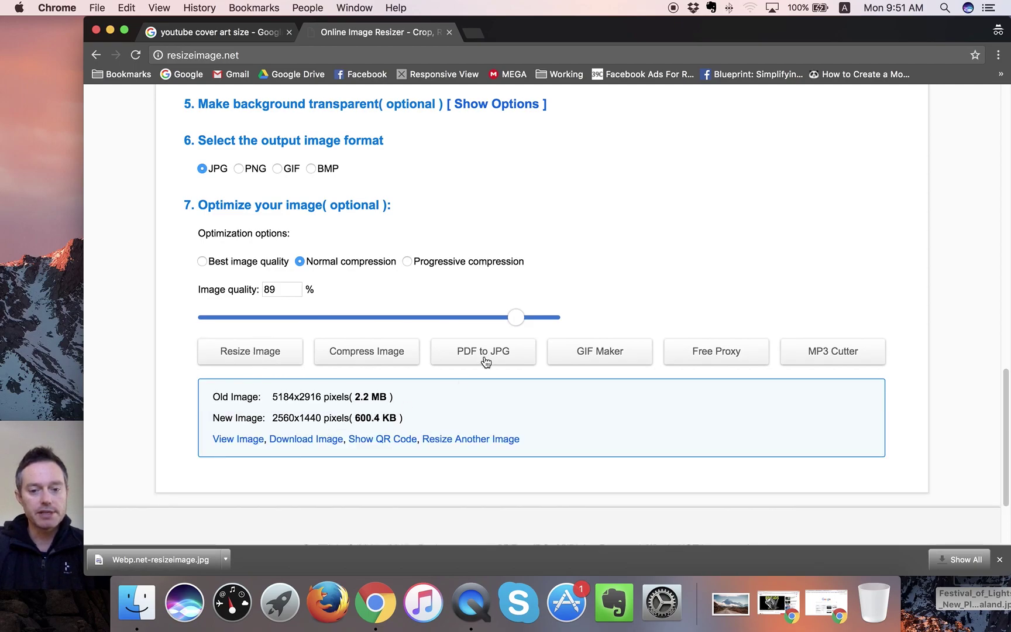
drag(517, 319, 461, 319)
click(276, 353)
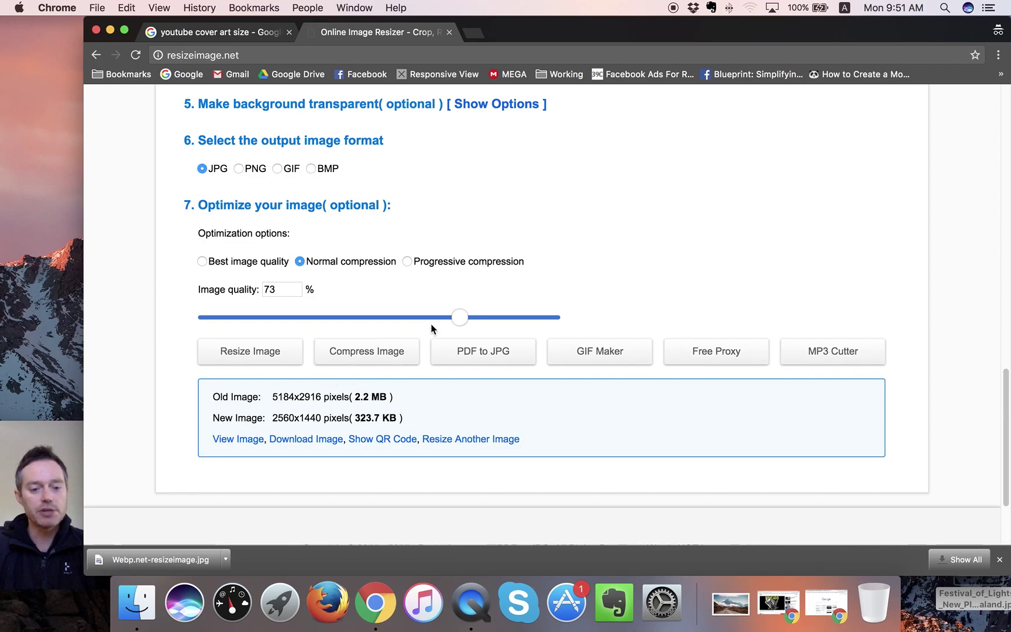
drag(465, 319, 419, 320)
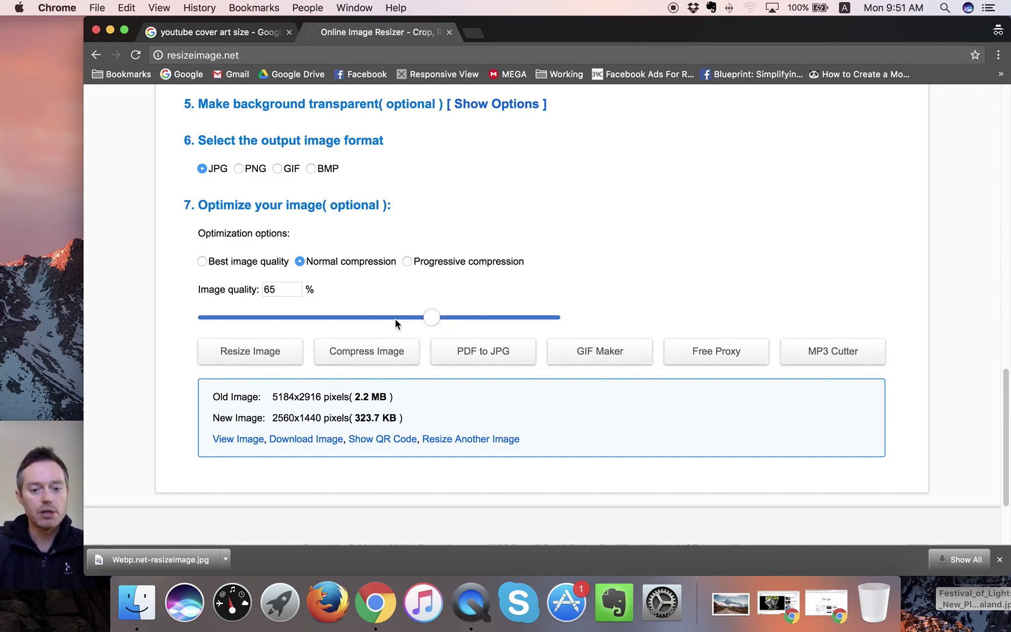
click(273, 351)
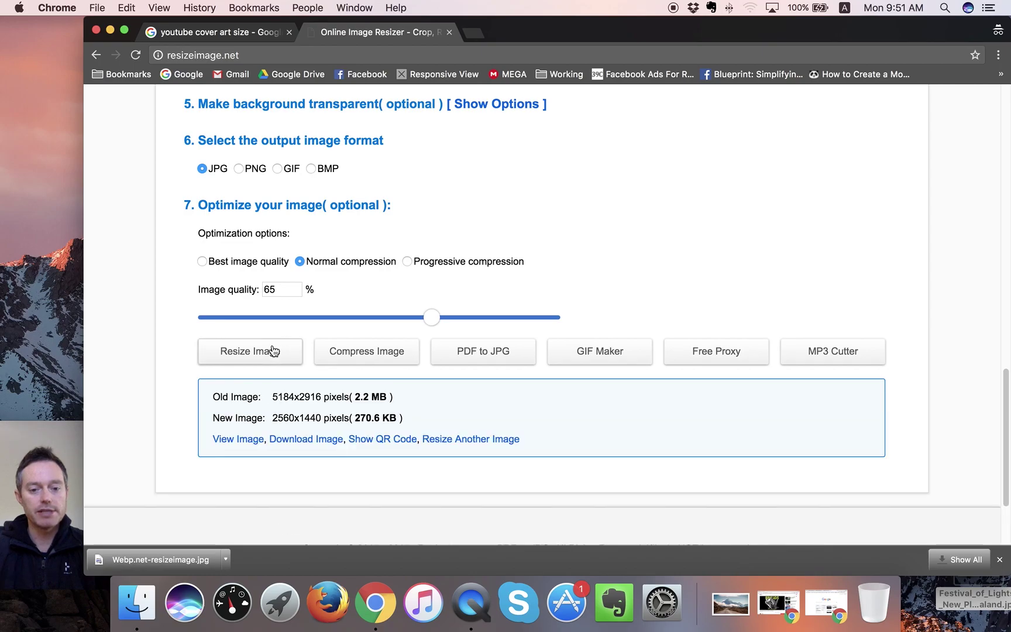
drag(430, 317, 403, 317)
click(283, 349)
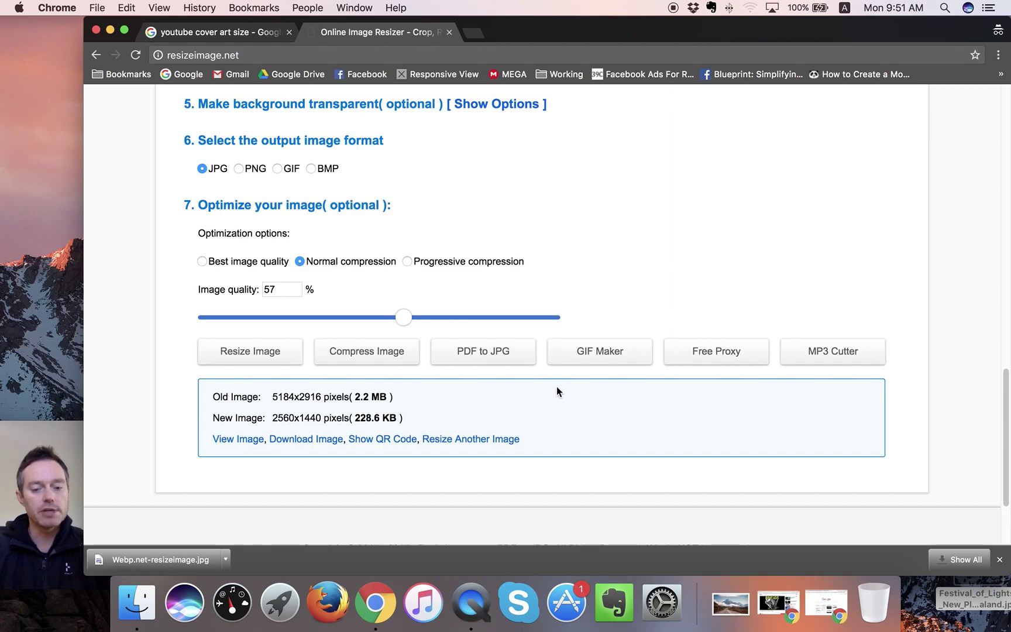
scroll(404, 403, up, 6)
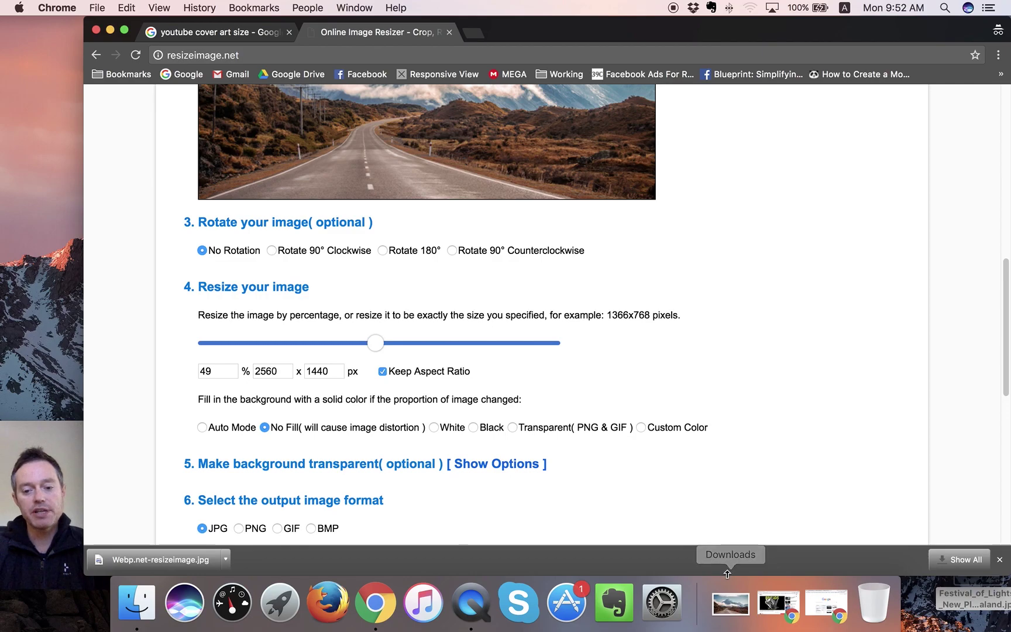
Reload the page and upload Festival_of_Lights,_New_Plymouth,_New_Zealand.jpg.
scroll(649, 477, up, 8)
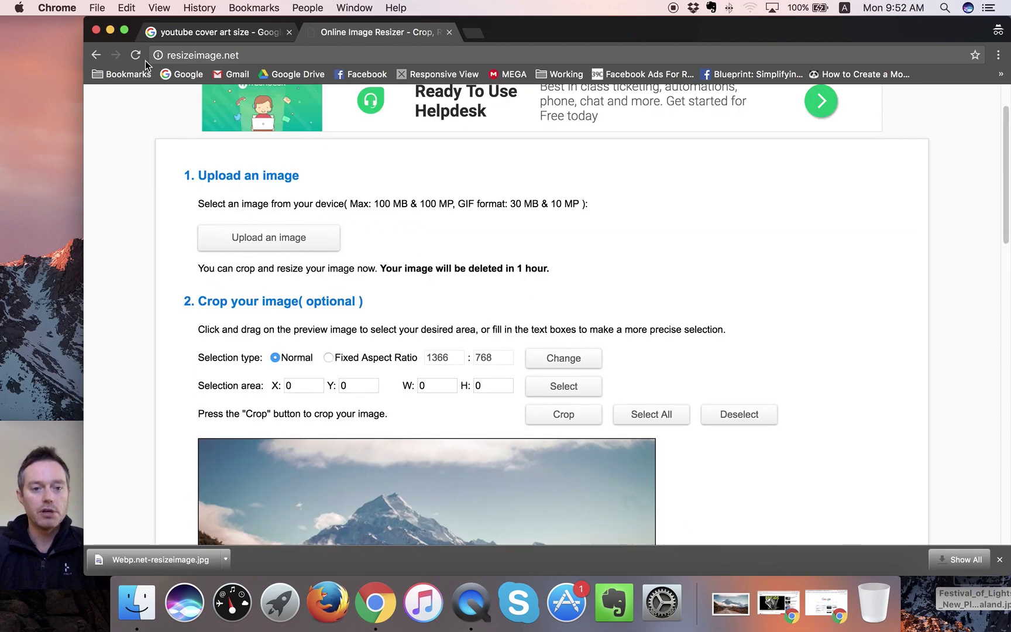
click(135, 56)
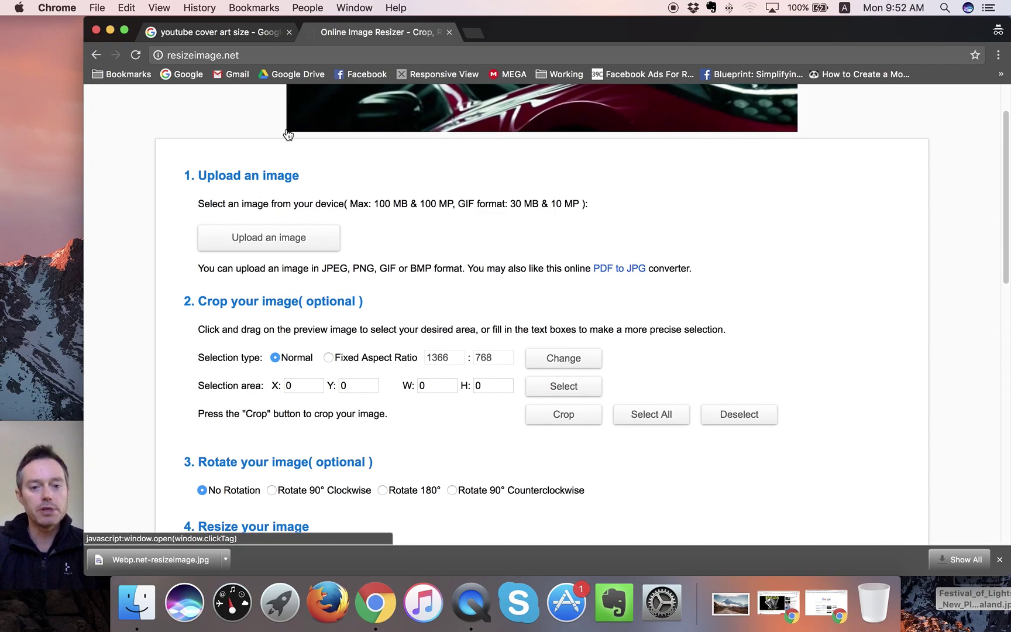
scroll(169, 365, down, 1)
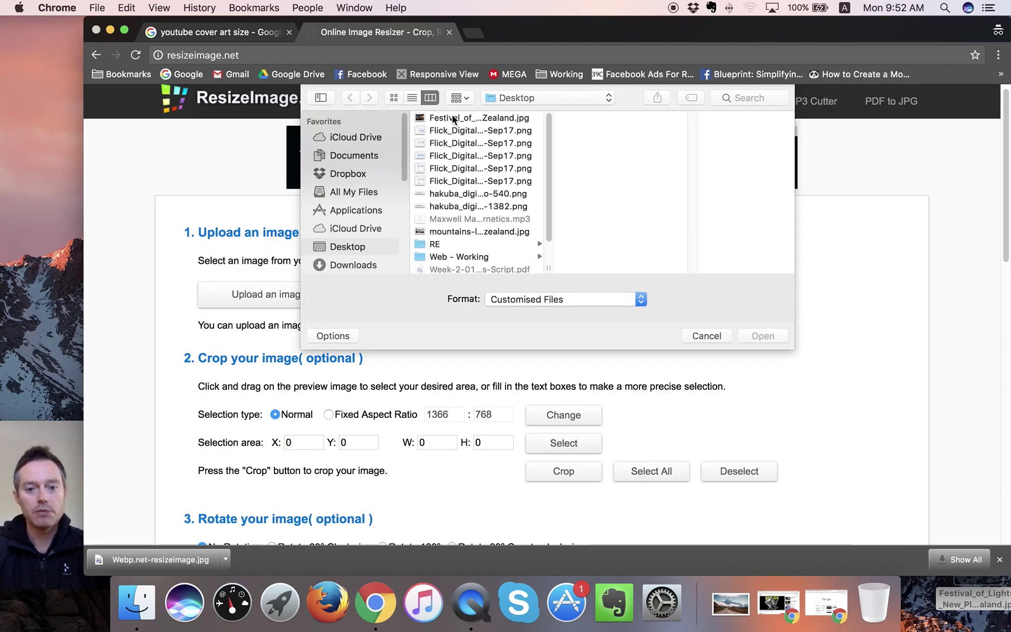
click(454, 119)
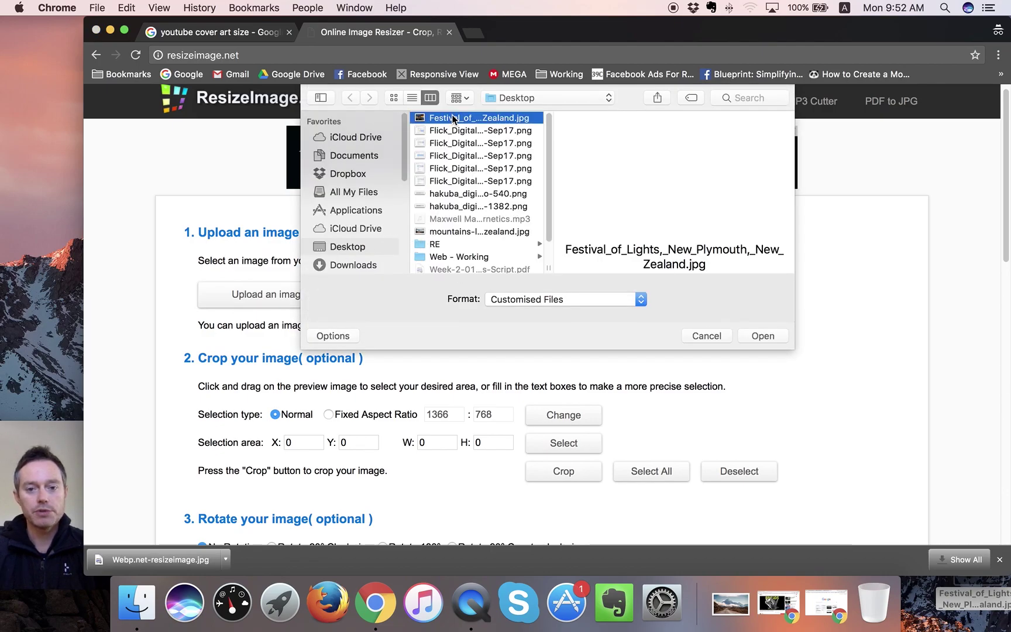
click(760, 335)
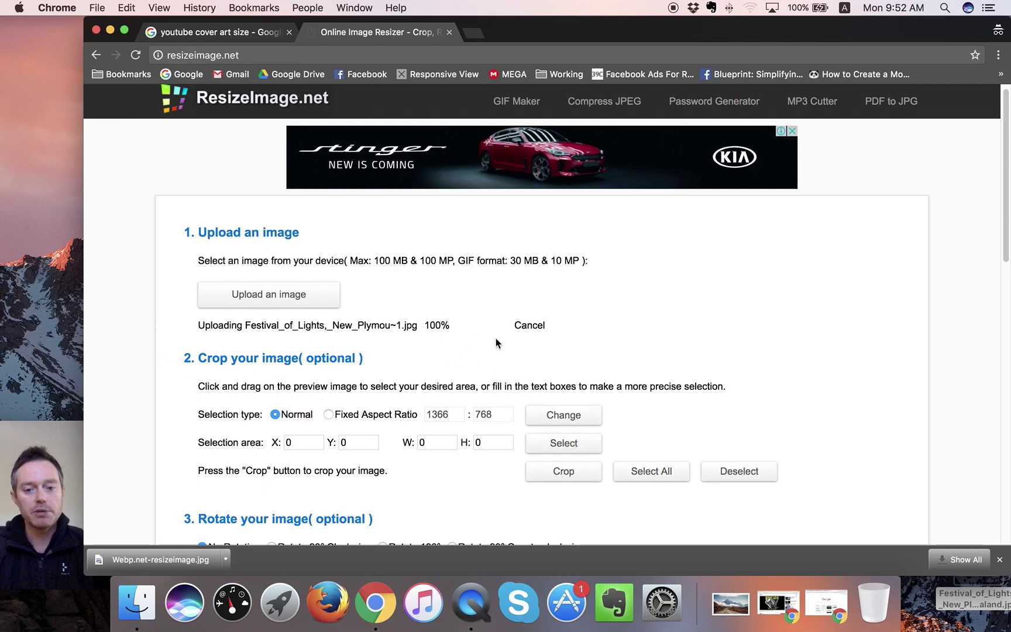
Recheck the 2560 x 1440 channel art size, then return to the 2816 x 2112 photo's resize options.
scroll(426, 414, down, 2)
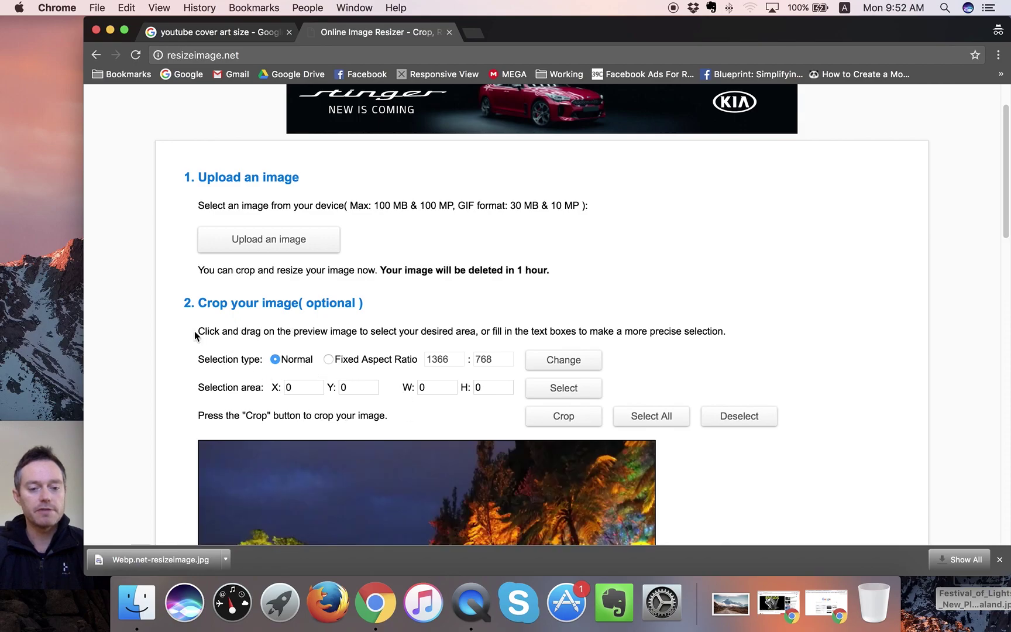
scroll(158, 293, down, 4)
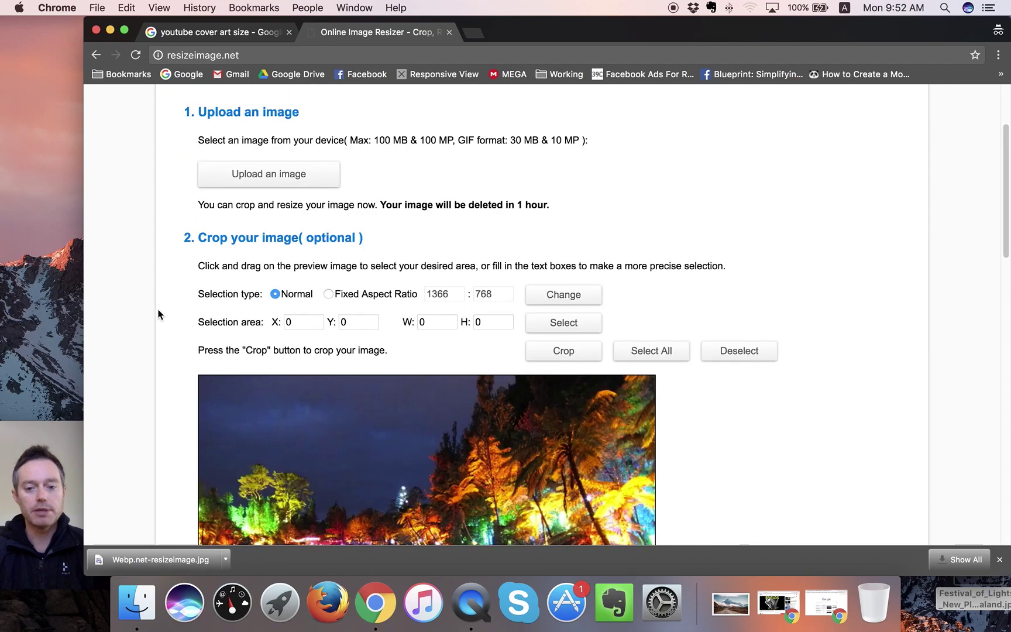
scroll(153, 320, up, 1)
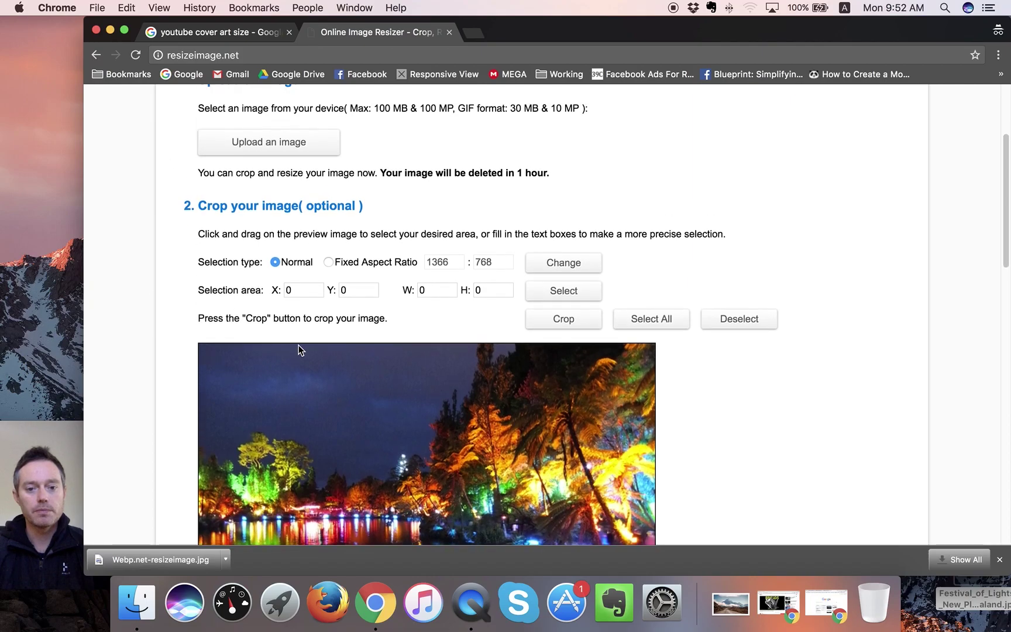
scroll(363, 272, up, 1)
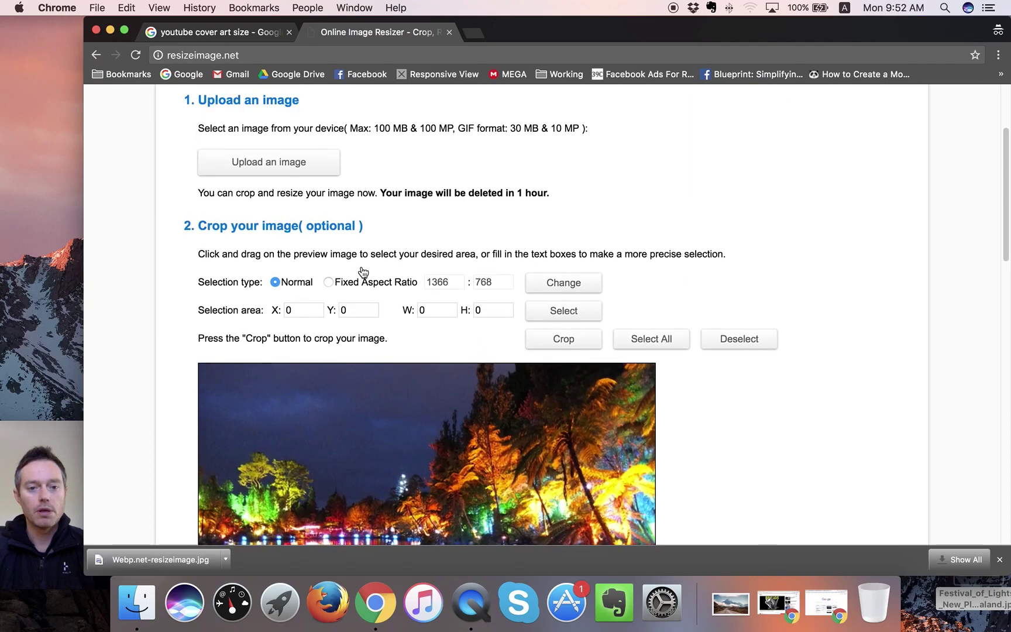
click(215, 26)
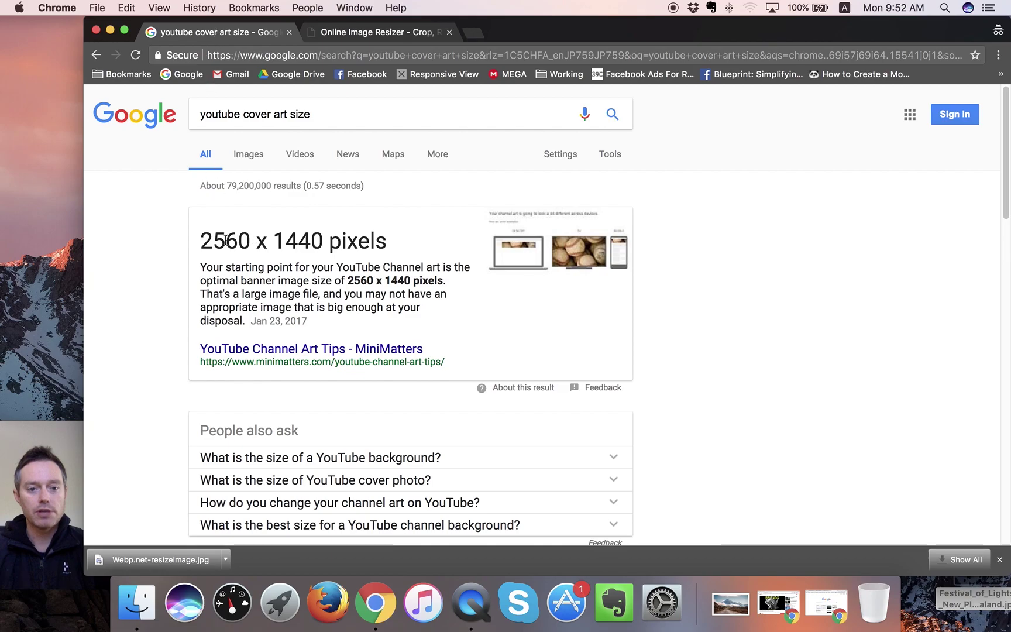
click(376, 31)
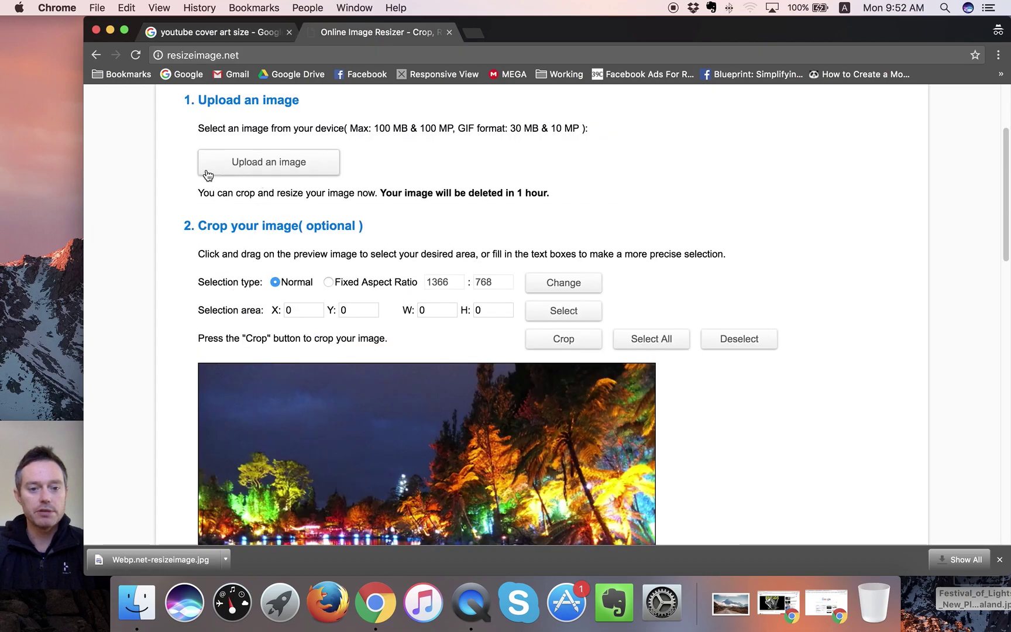
scroll(179, 267, down, 5)
scroll(146, 282, down, 10)
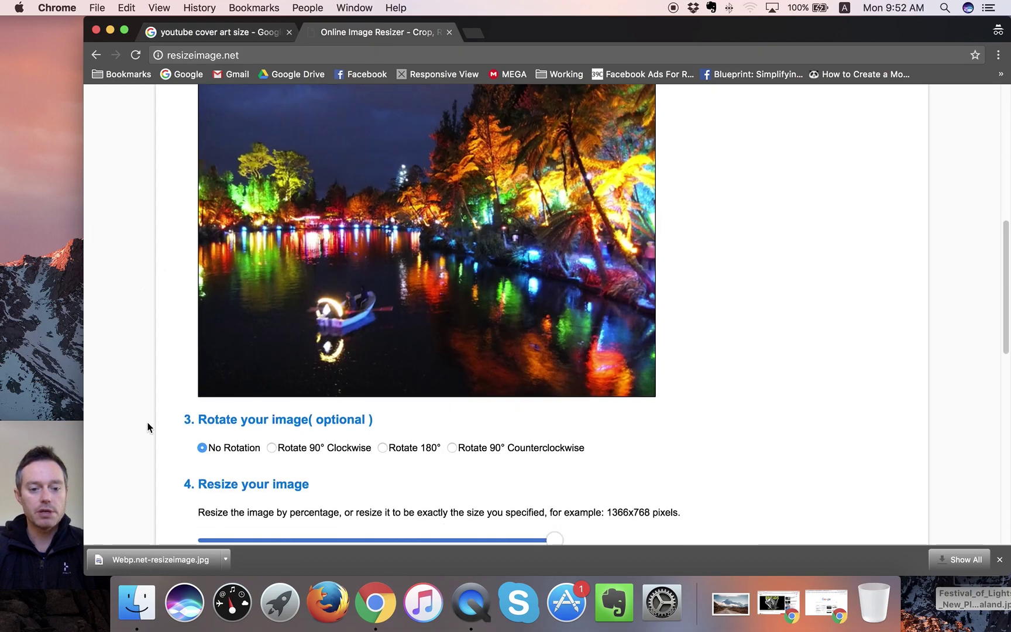
scroll(146, 426, down, 7)
Replace the 2816 width with 2560.
scroll(148, 428, down, 1)
double_click(278, 385)
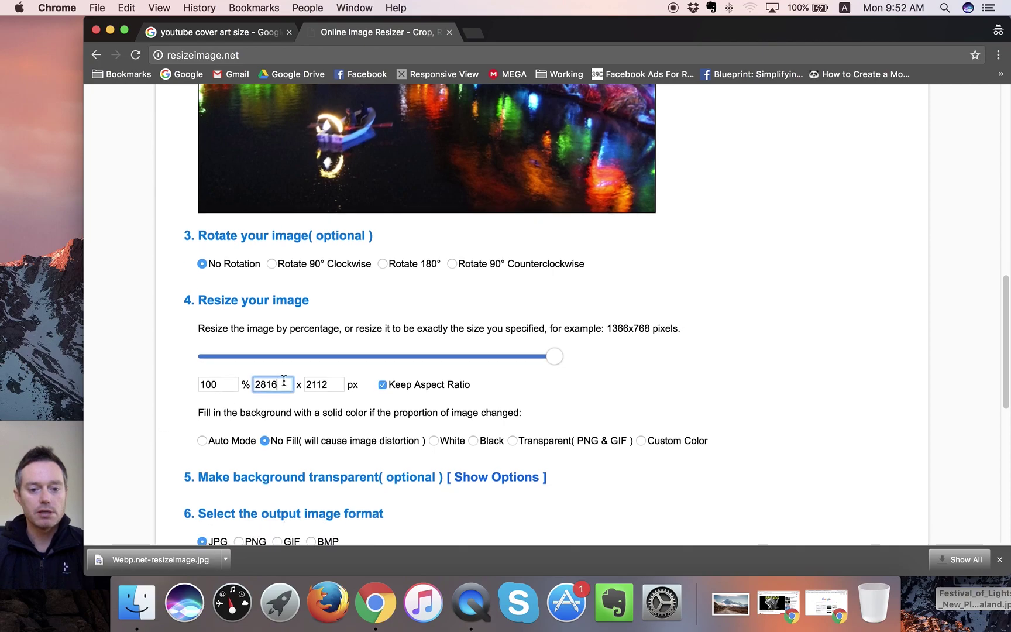
text(2560)
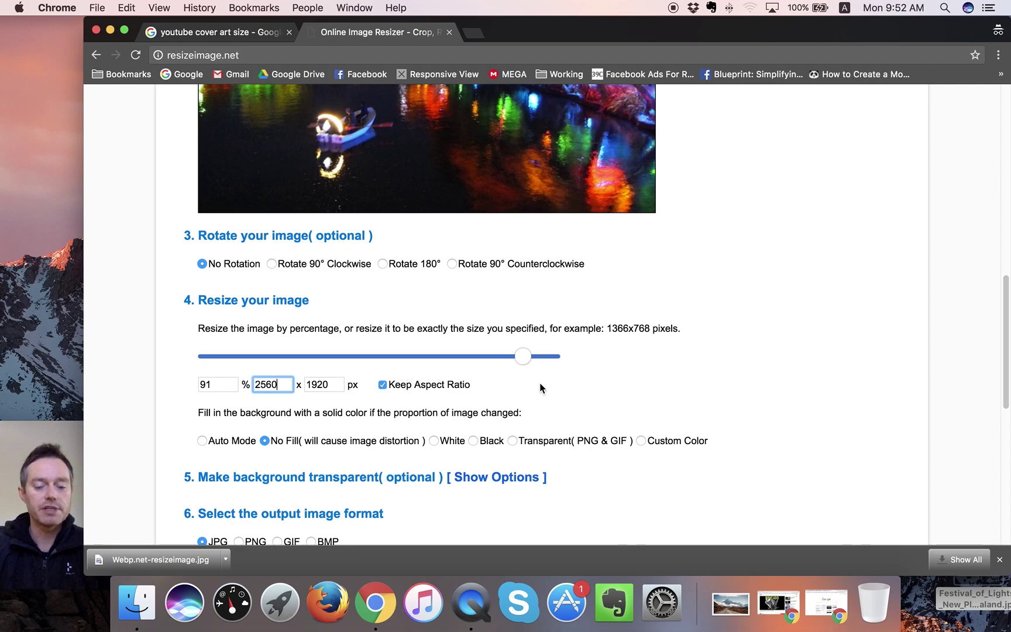
click(625, 382)
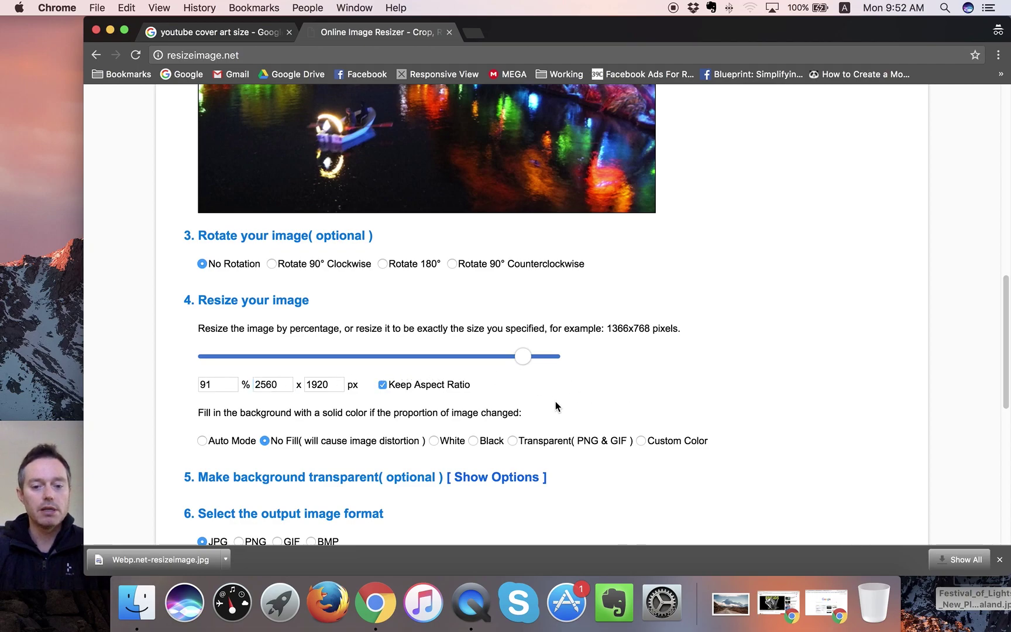
Resize the photo to 2560x1920 and download the 3.6 MB result.
scroll(582, 402, up, 5)
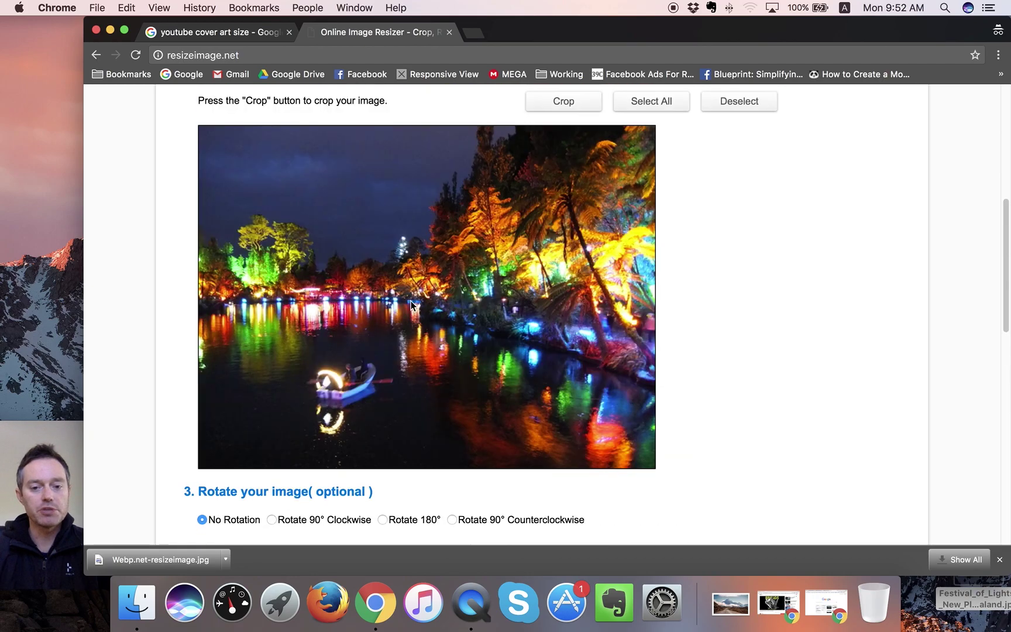
scroll(508, 350, up, 1)
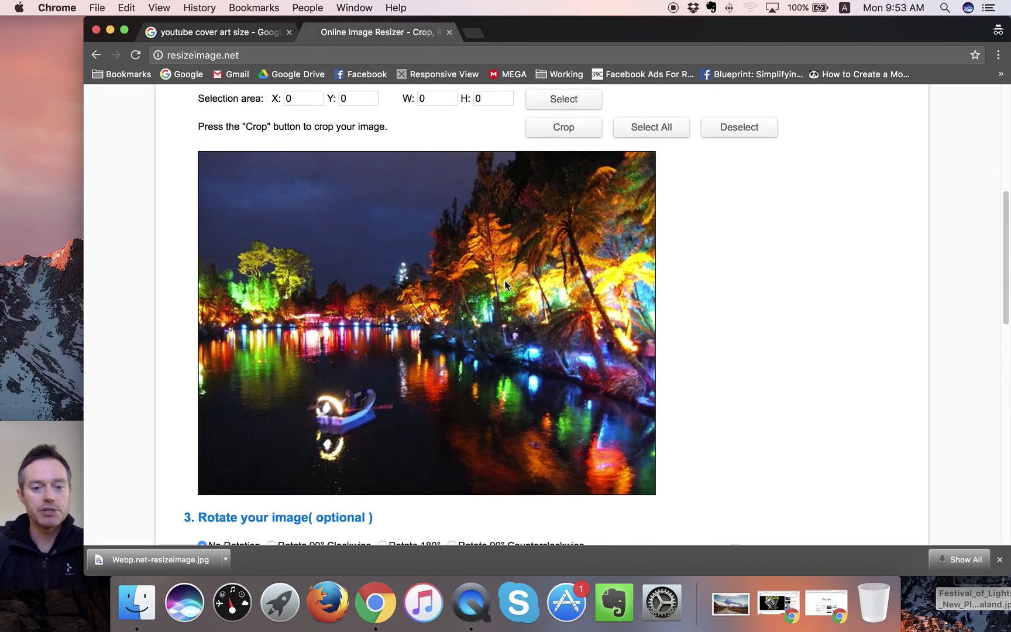
scroll(217, 350, up, 1)
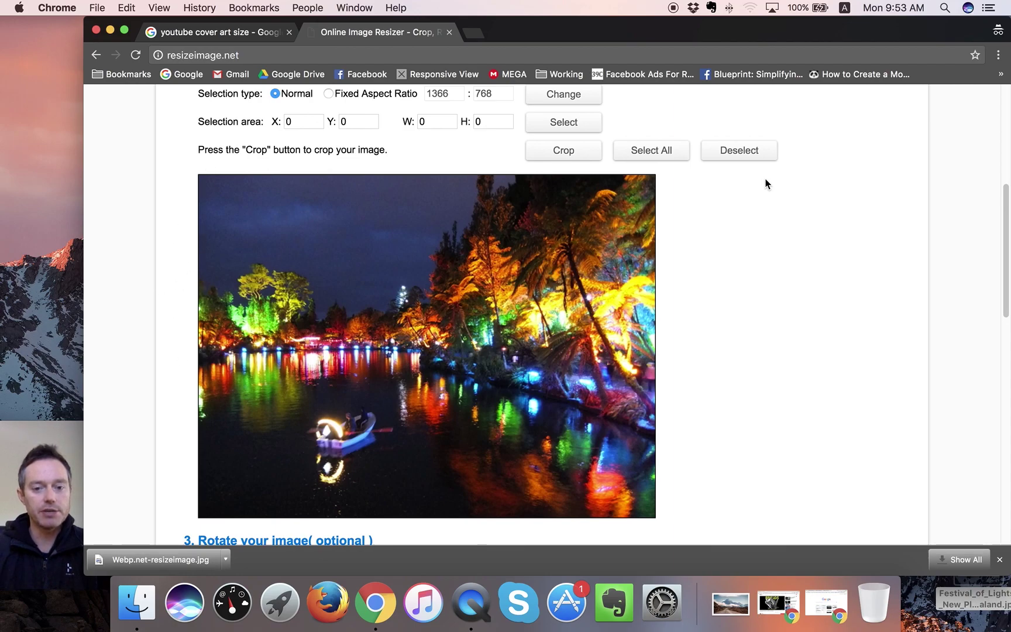
scroll(577, 209, down, 18)
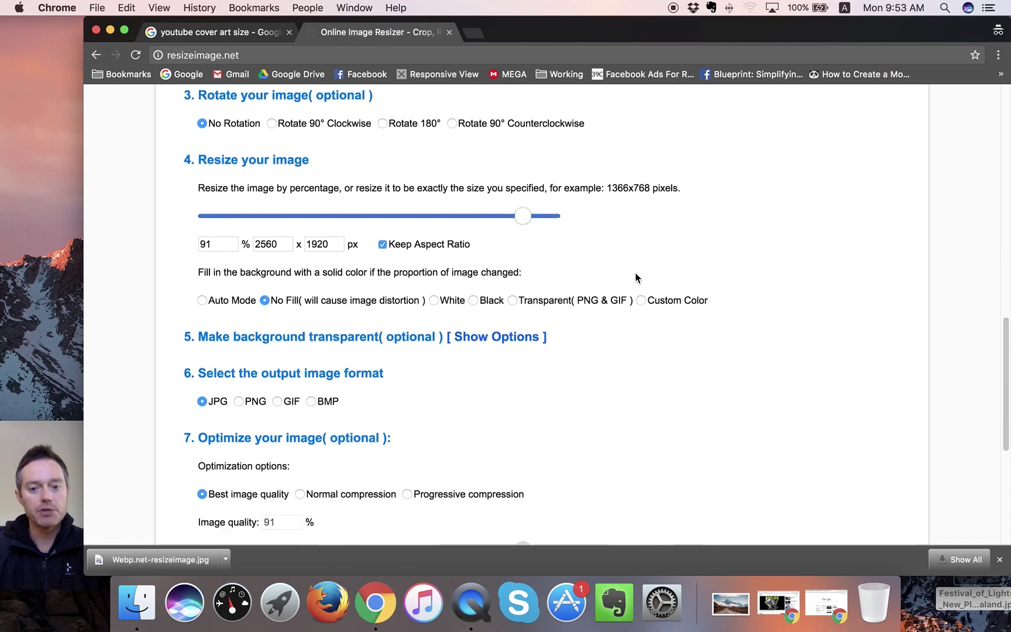
scroll(636, 277, down, 7)
click(253, 420)
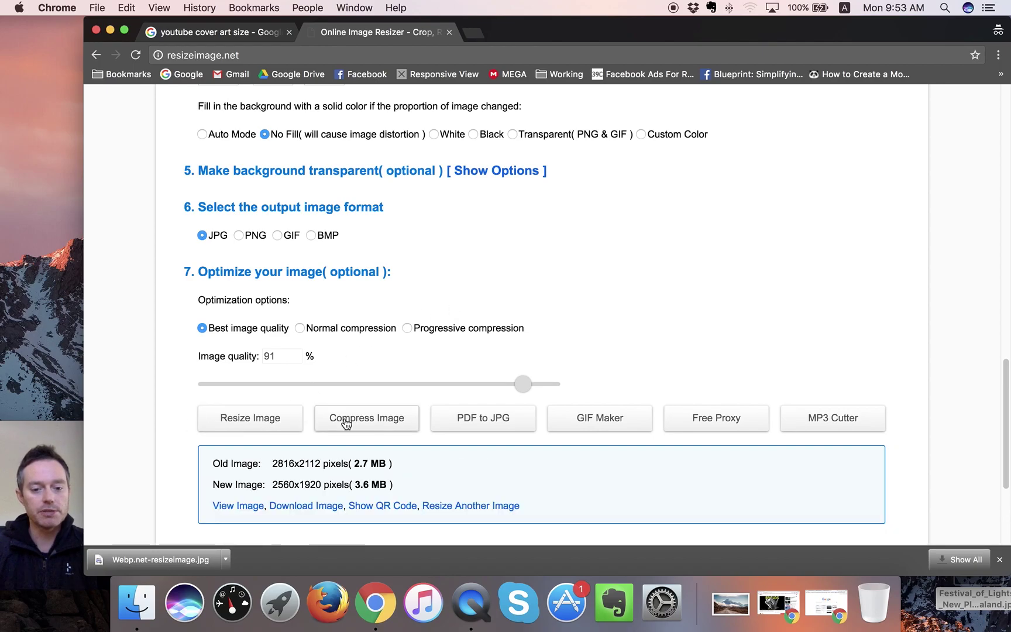
click(309, 507)
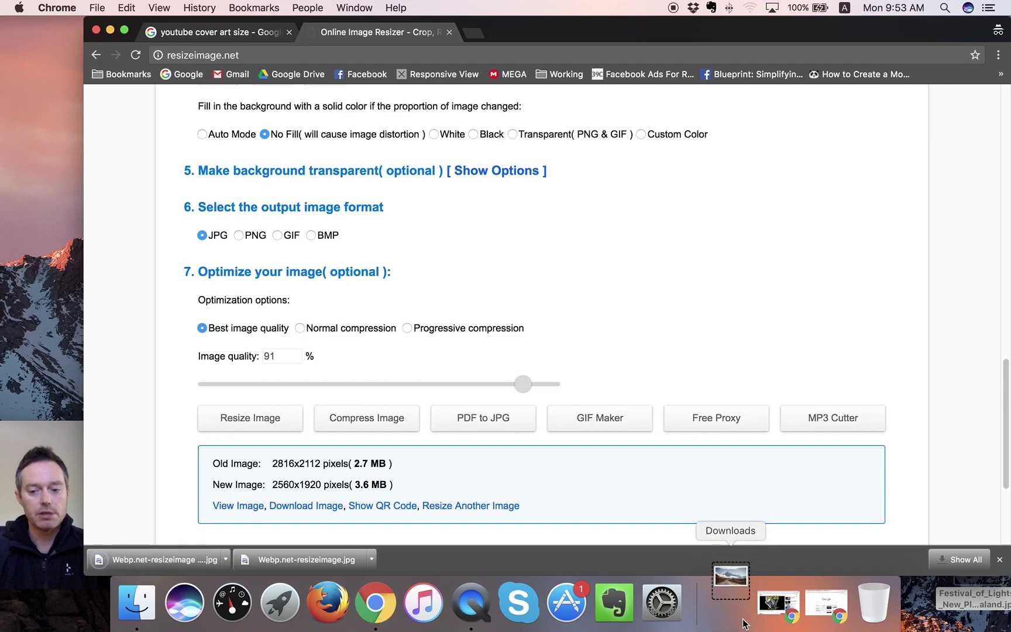
Check the download in the Dock's Downloads stack, then reload ResizeImage.net to a blank page.
click(736, 610)
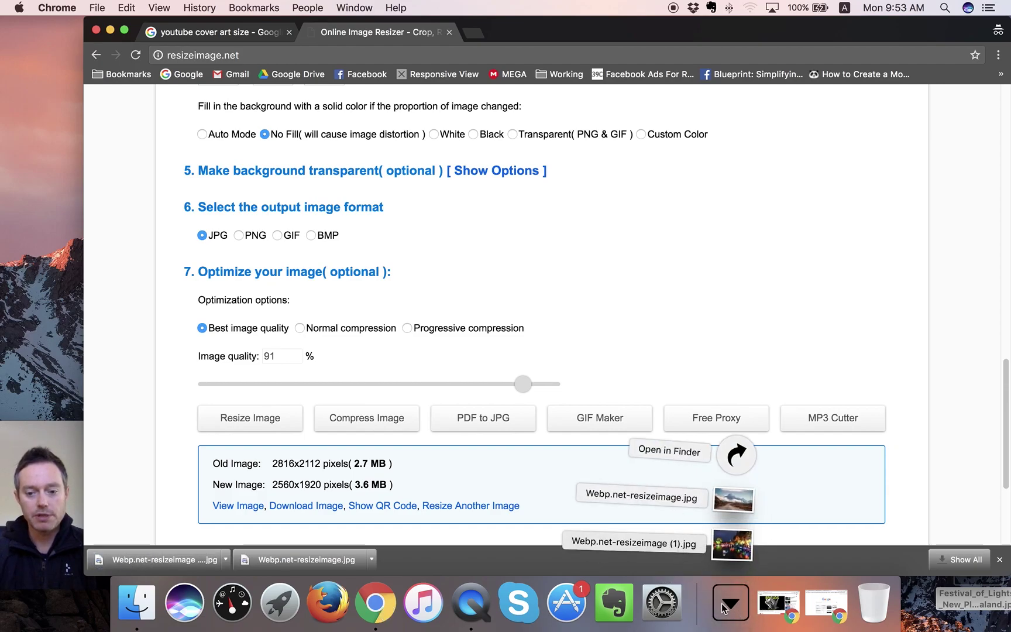
click(440, 396)
scroll(437, 390, up, 15)
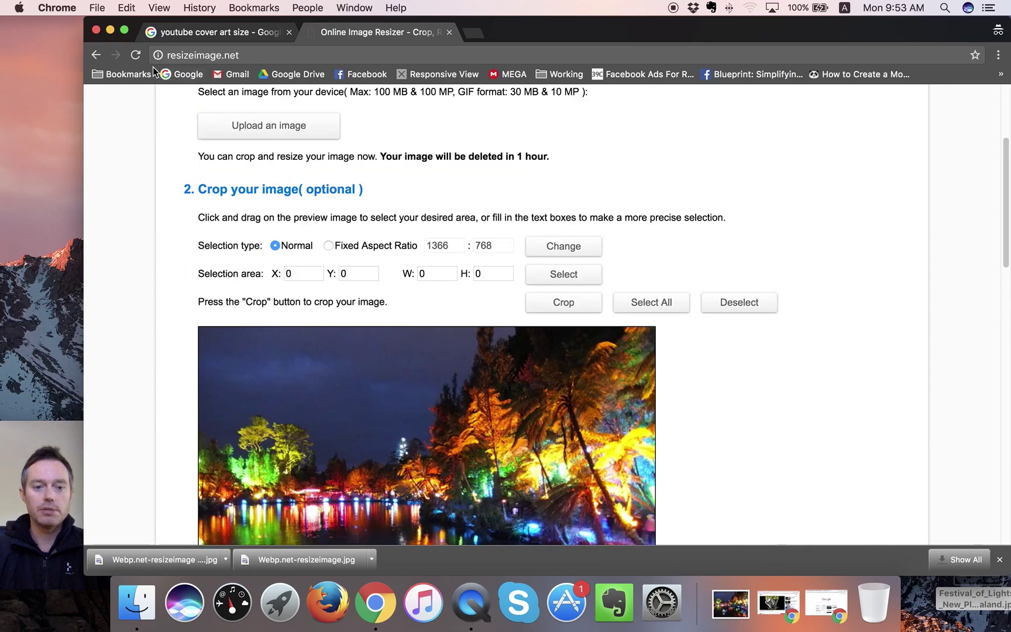
click(135, 55)
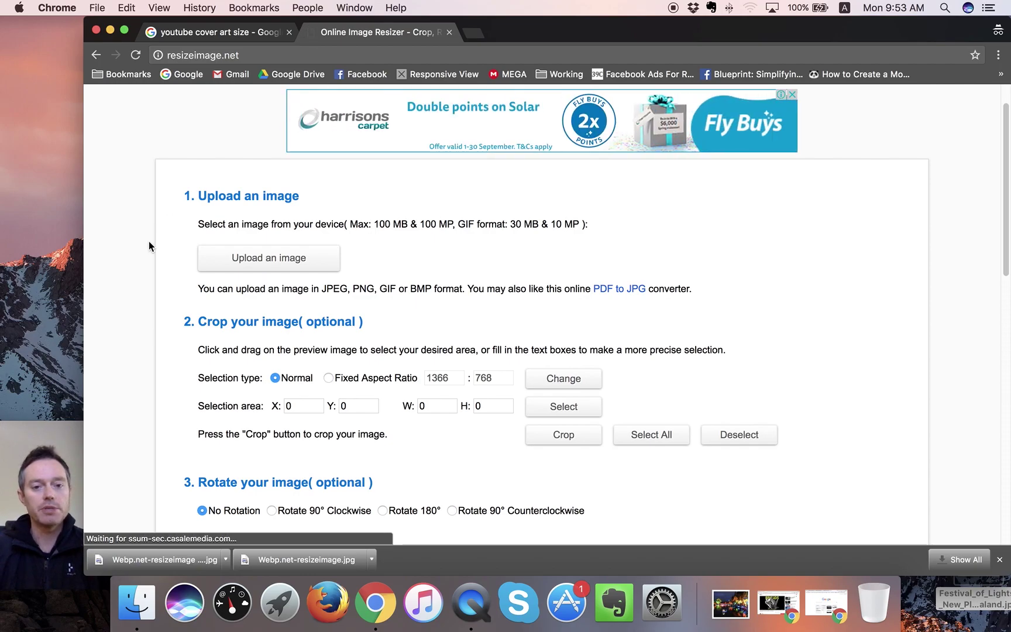
Upload Webp.net-resizeimage (1).jpg from Downloads and scroll to its night-scene preview.
click(282, 256)
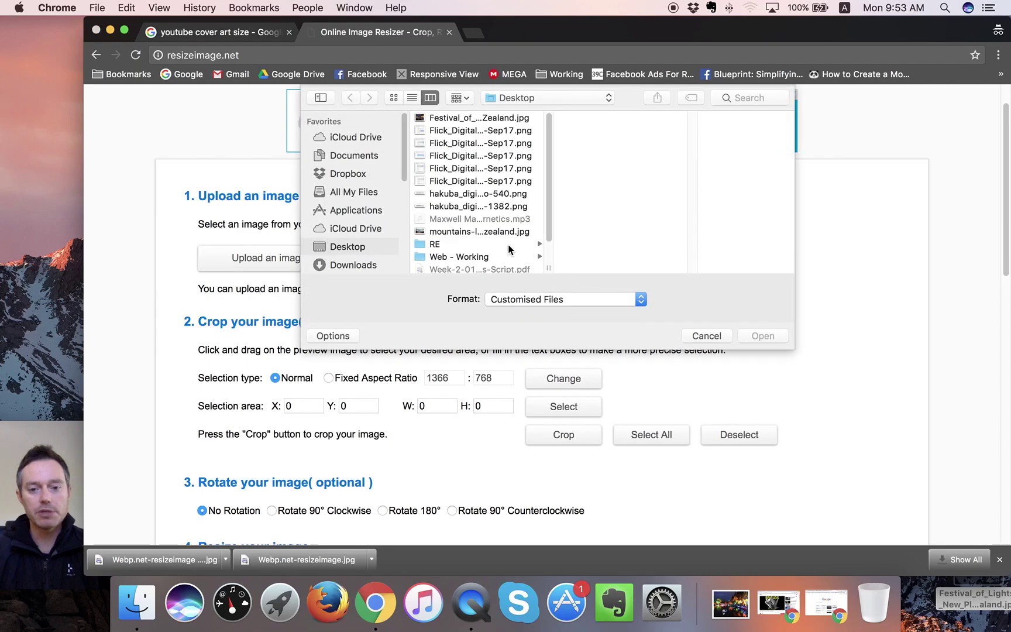
scroll(468, 224, down, 2)
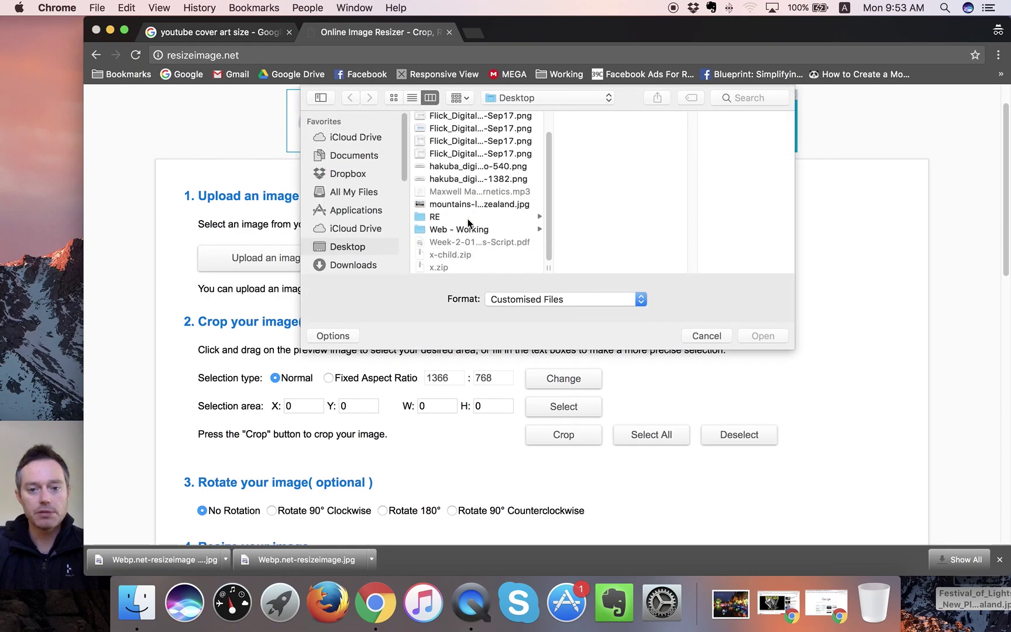
click(352, 264)
click(457, 119)
click(755, 334)
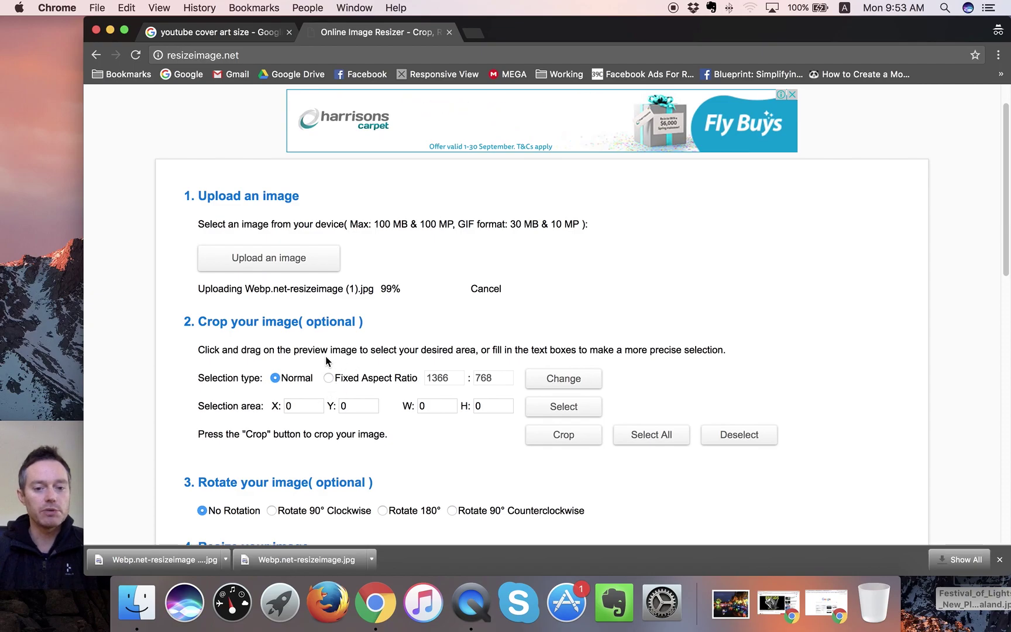
scroll(345, 375, down, 1)
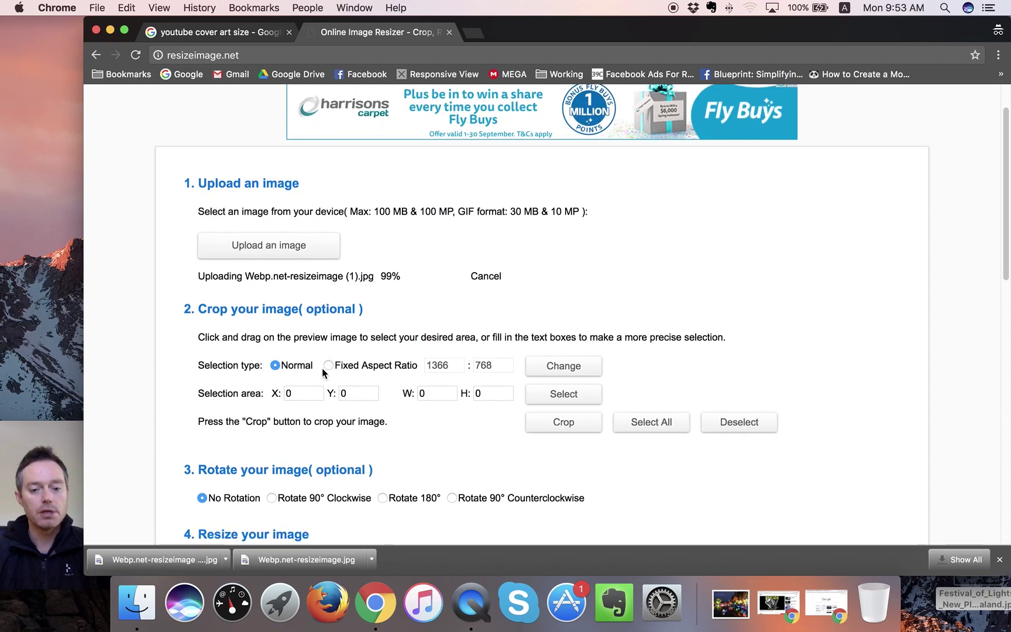
scroll(386, 364, down, 1)
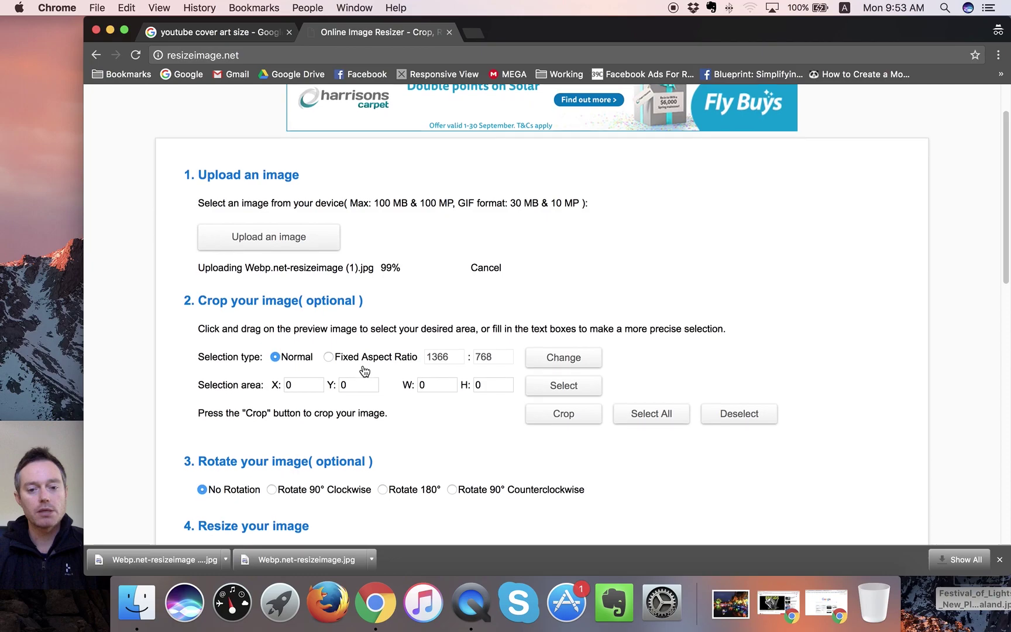
scroll(339, 433, down, 1)
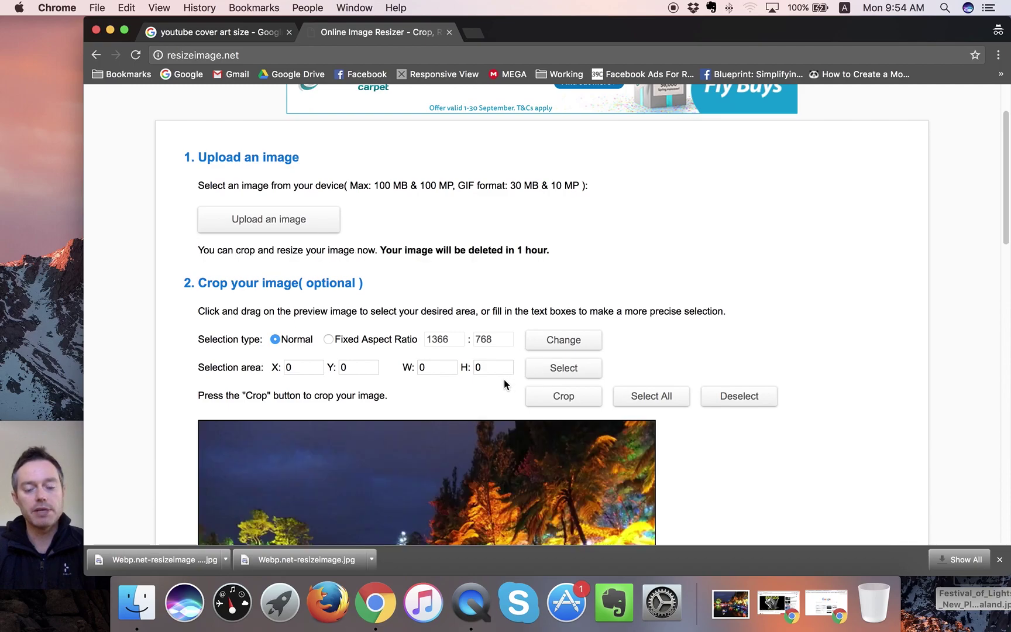
Scroll down to view the uploaded night lake photo preview below the crop controls.
scroll(425, 382, down, 2)
scroll(156, 369, down, 2)
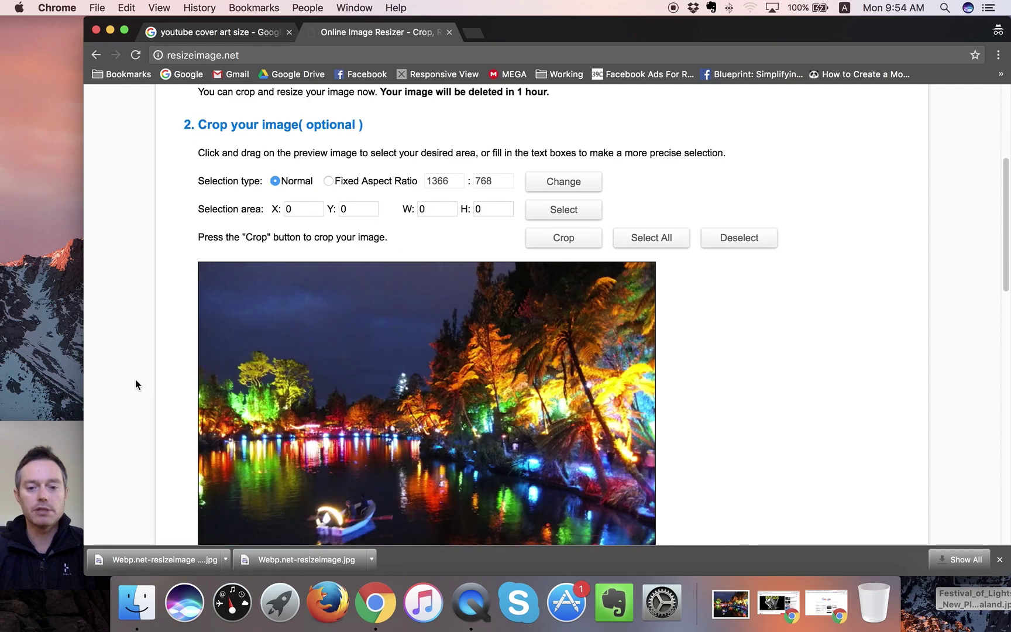
scroll(135, 380, up, 3)
scroll(221, 280, down, 1)
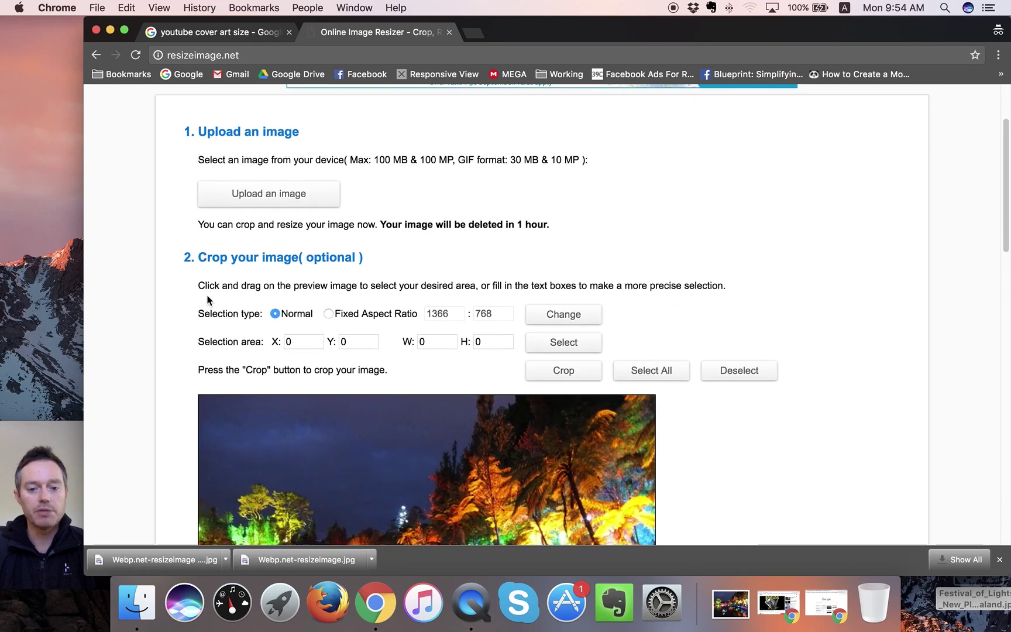
Confirm the 2560x1440 YouTube art size and lock the crop to a fixed 2560:1440 aspect ratio.
click(237, 32)
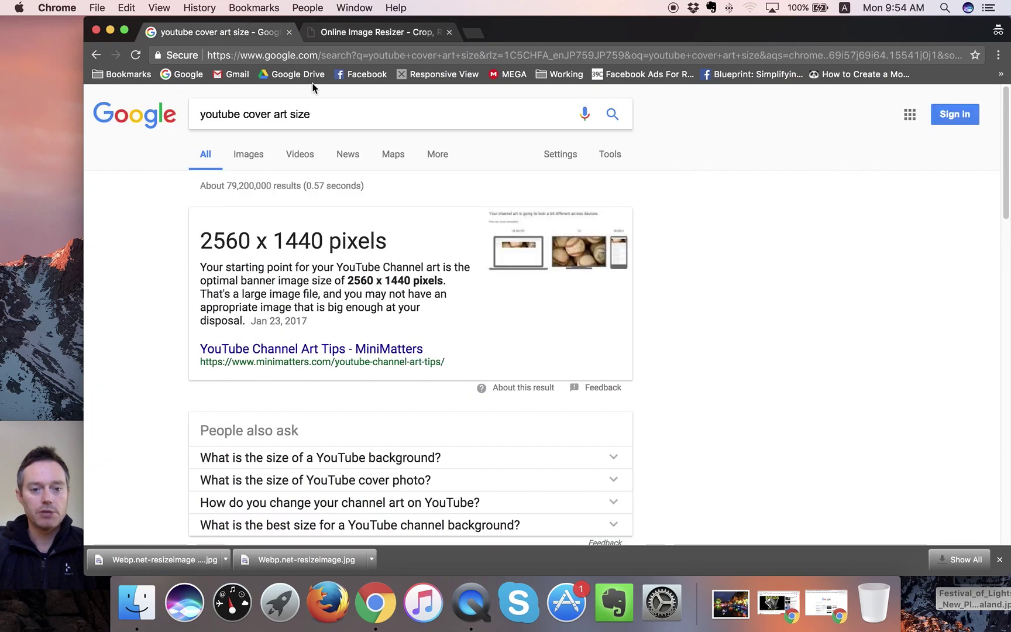
click(346, 27)
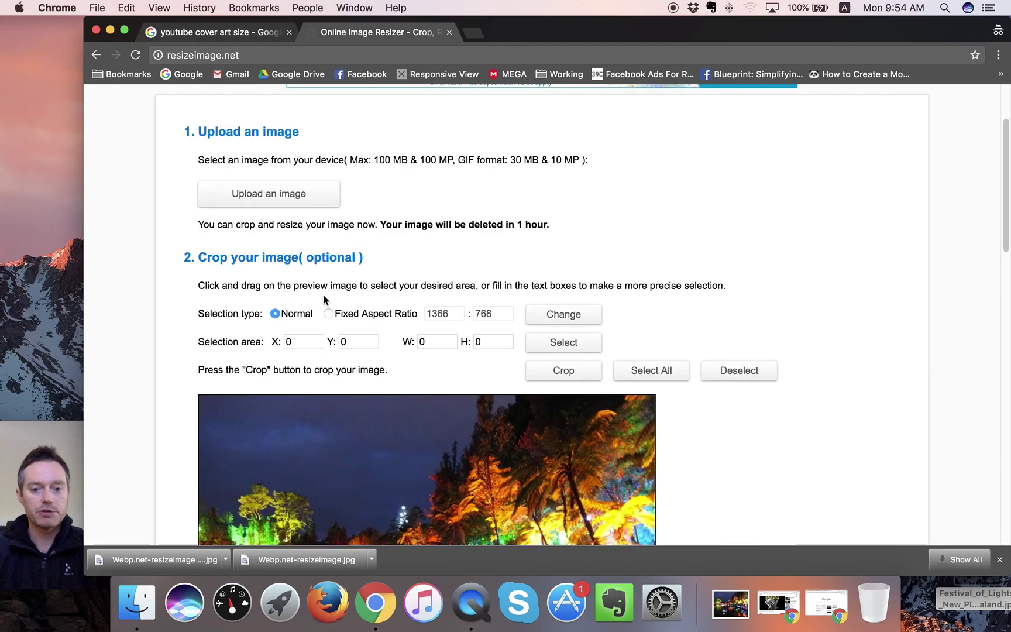
click(327, 314)
double_click(449, 317)
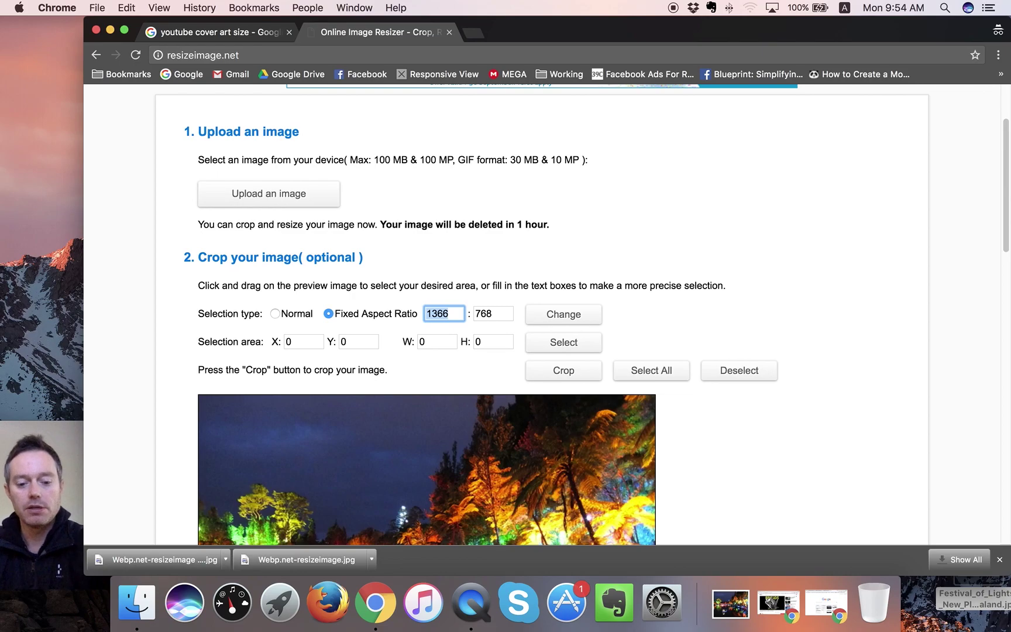
text(2560)
double_click(509, 314)
text(144)
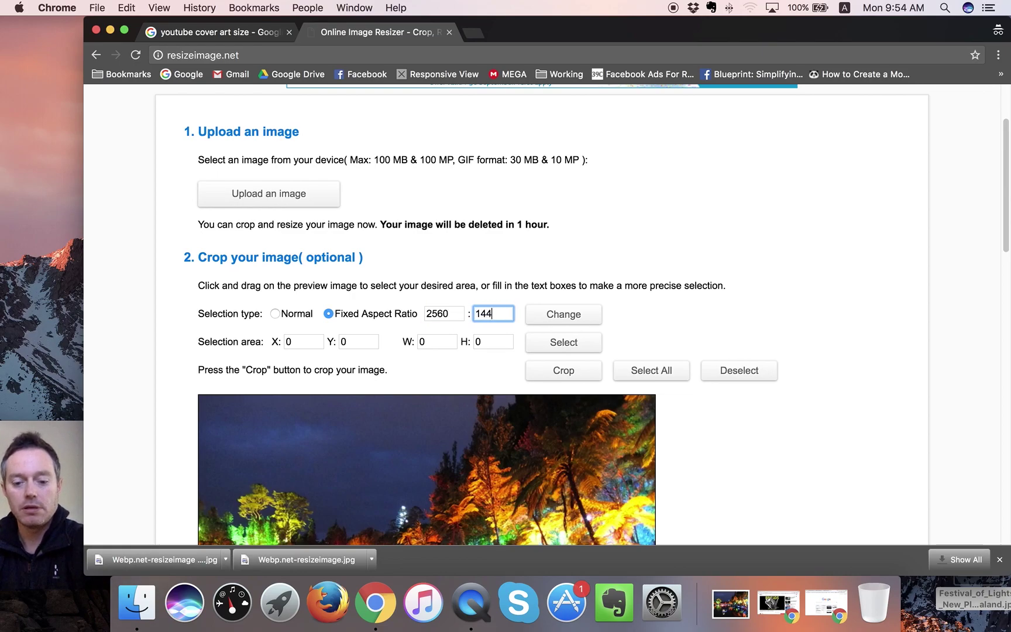
text(0)
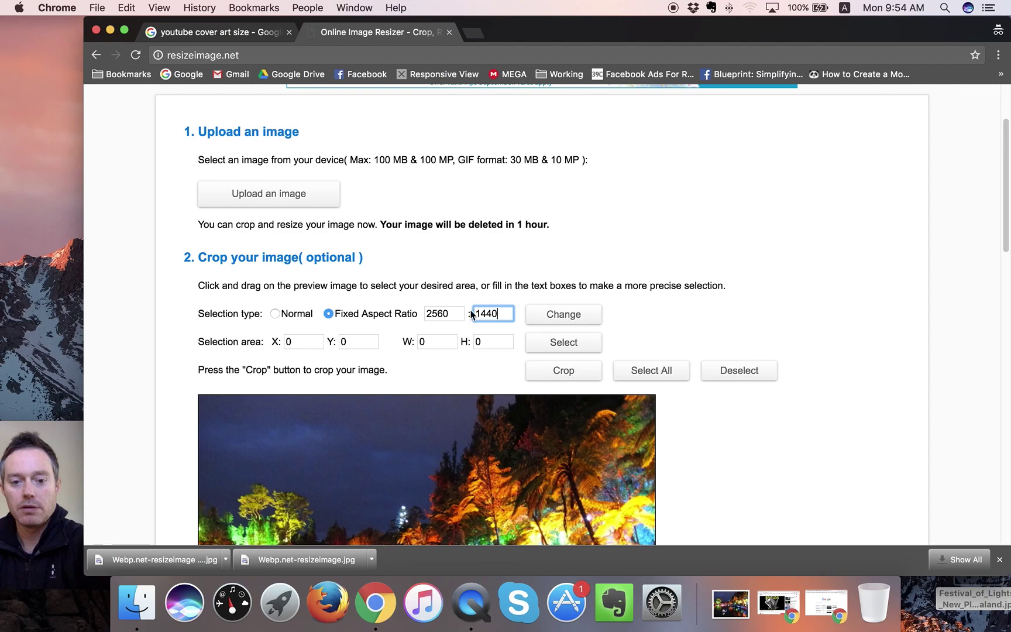
click(557, 345)
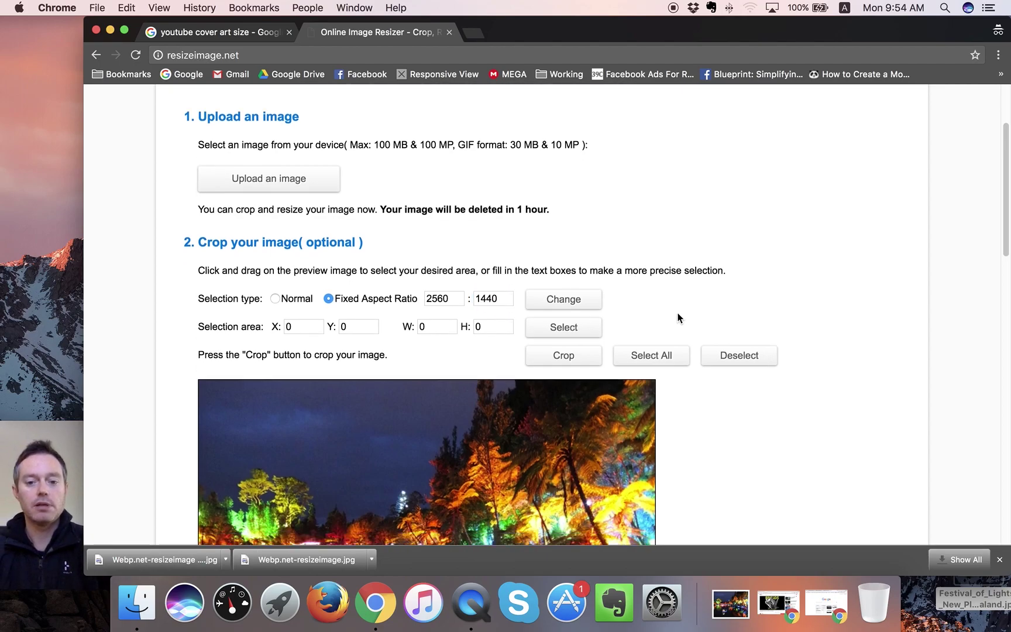
Draw and adjust a 2560:1440 crop box over the night lake photo.
scroll(749, 386, down, 5)
drag(252, 332, 664, 468)
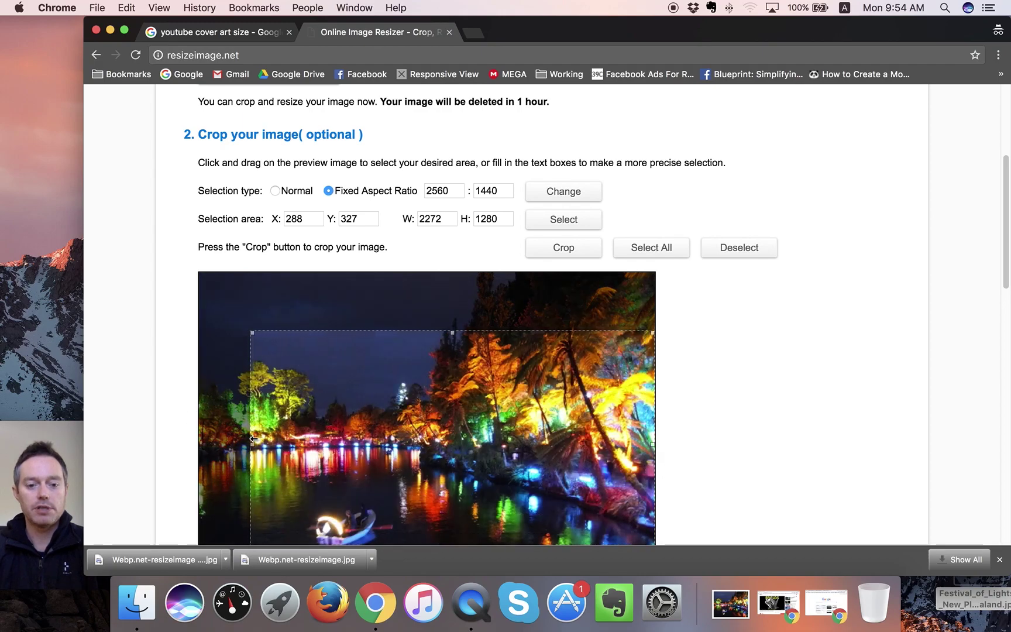
drag(256, 439, 176, 424)
scroll(307, 393, down, 1)
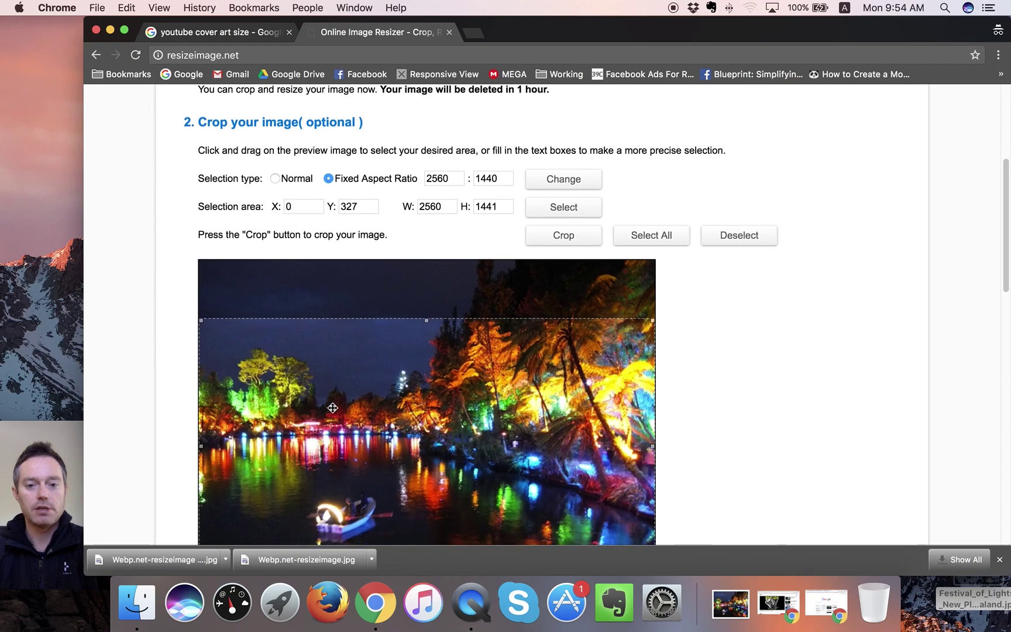
scroll(332, 405, down, 1)
scroll(399, 440, down, 5)
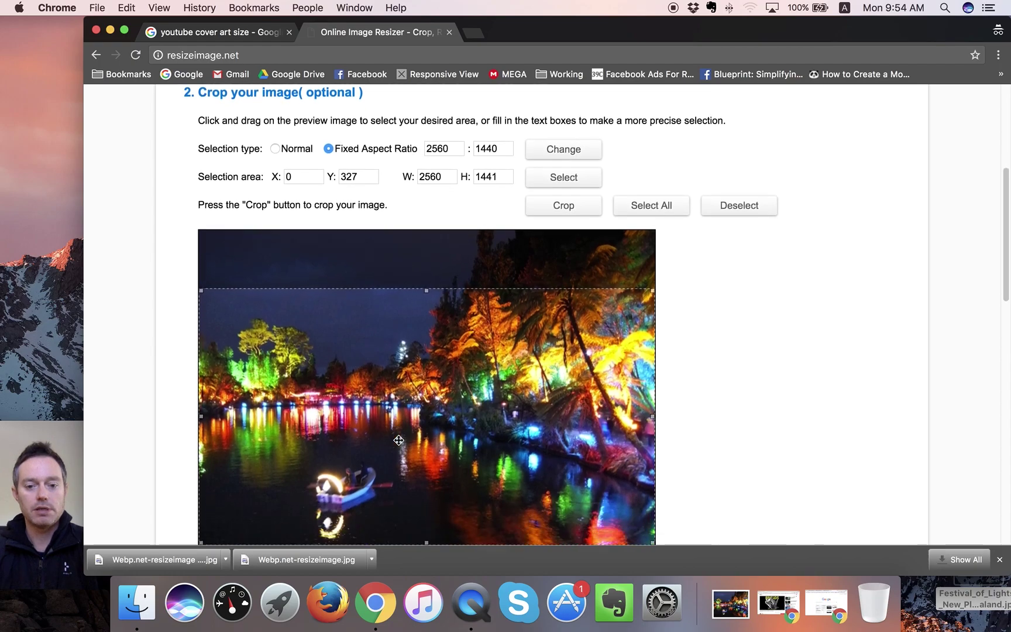
mouse_move(399, 413)
mouse_down()
mouse_move(398, 383)
mouse_move(396, 416)
mouse_up()
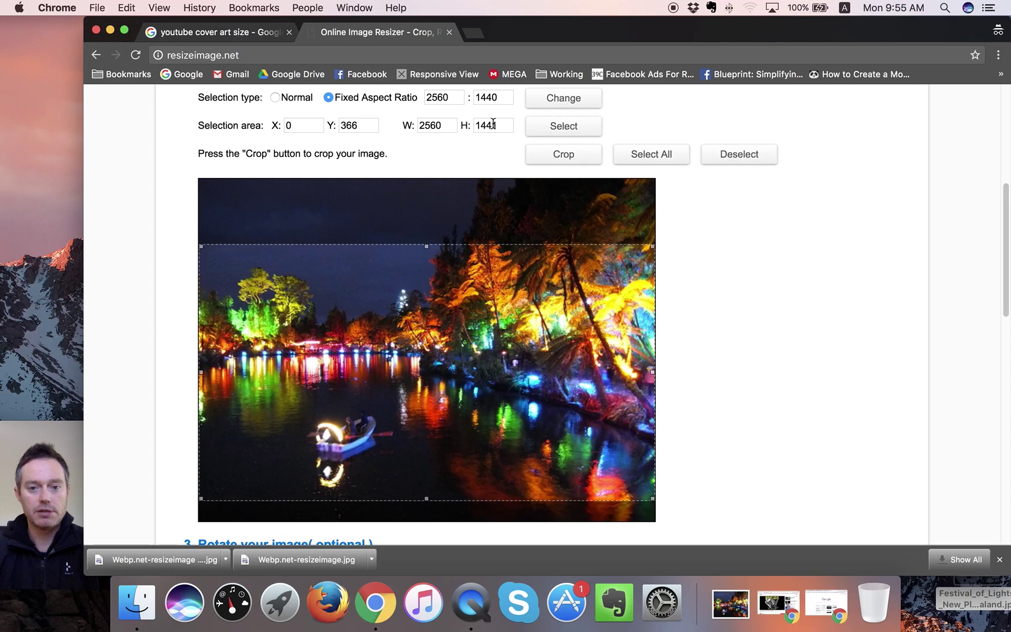
scroll(487, 102, up, 1)
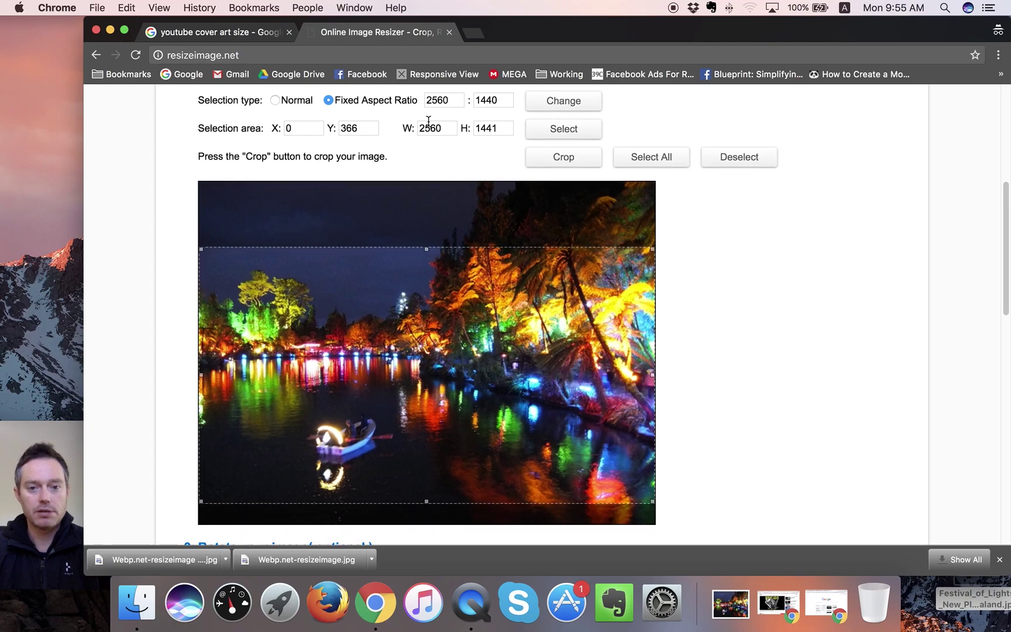
Correct the selection height from 1441 to 1440, apply 2560x1440, and crop the photo.
click(499, 128)
key(BackSpace)
text(0)
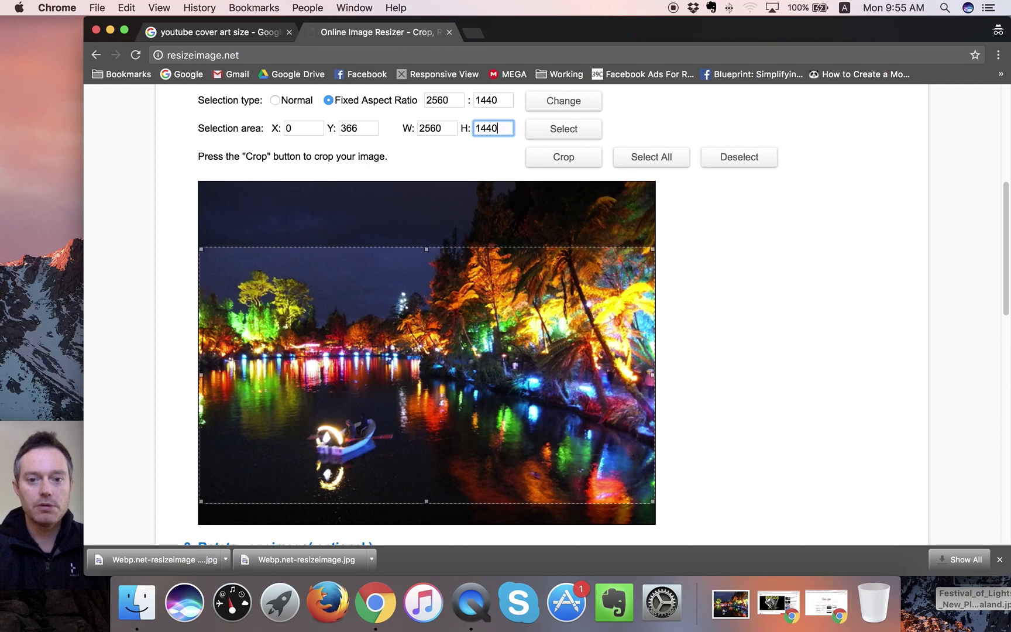
click(535, 128)
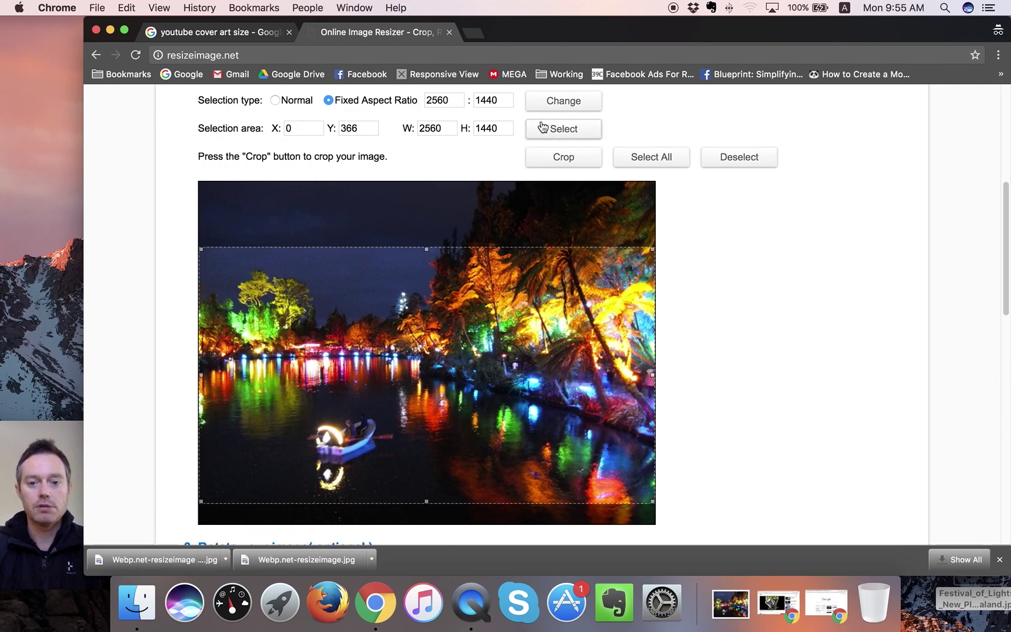
click(552, 159)
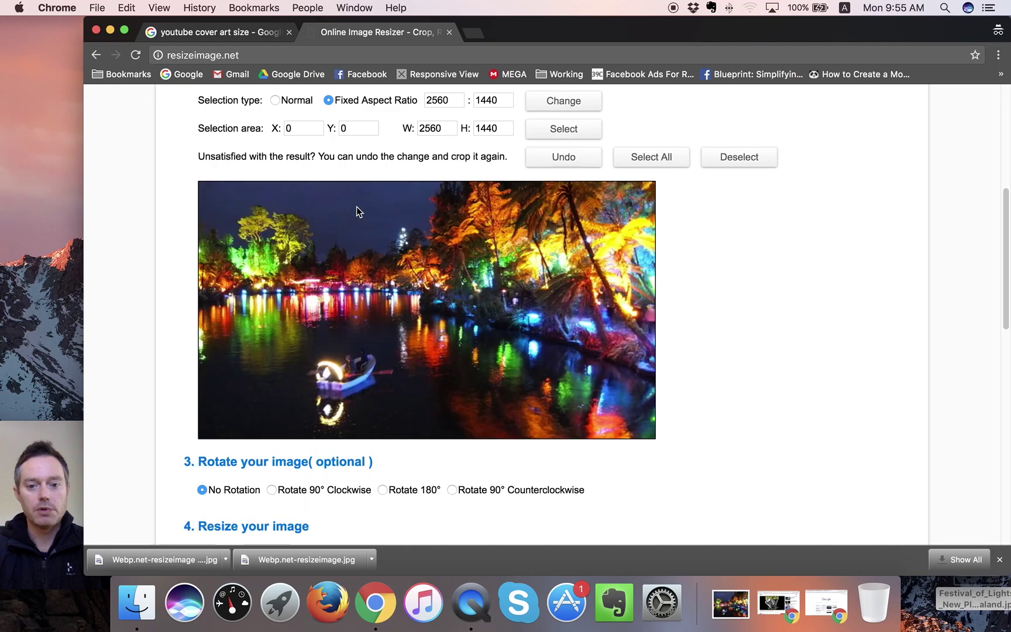
Resize the cropped photo into the final 2560x1440 image and download it.
scroll(729, 287, down, 15)
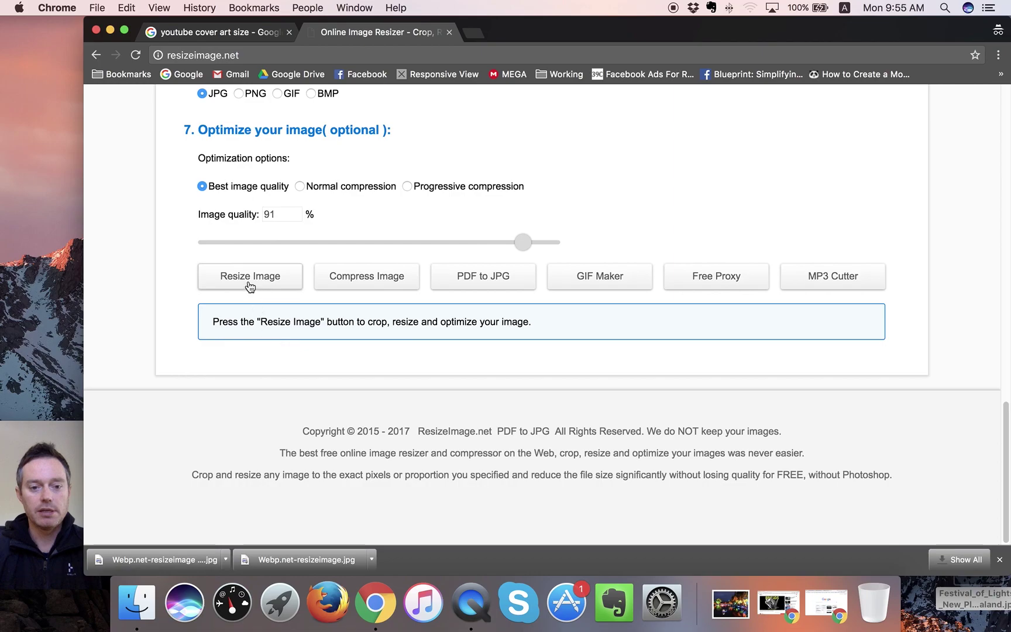
click(248, 285)
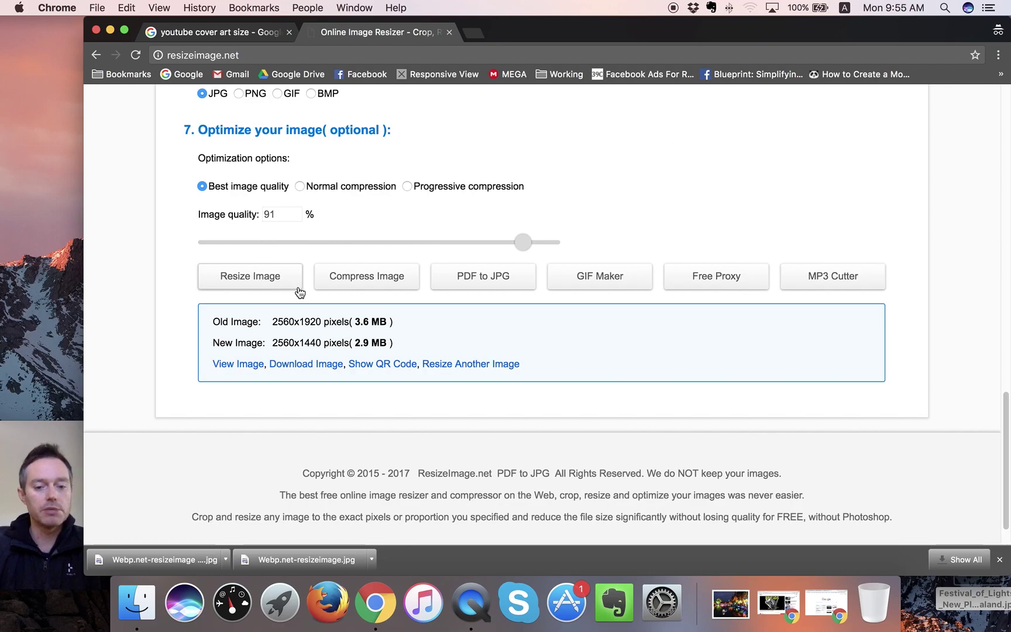
click(305, 363)
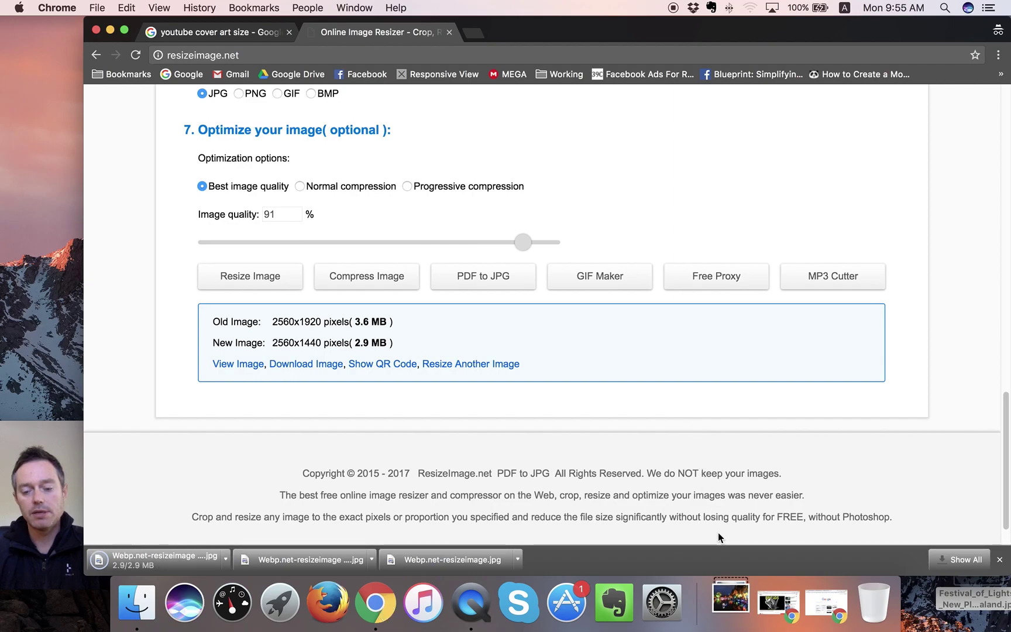
click(730, 598)
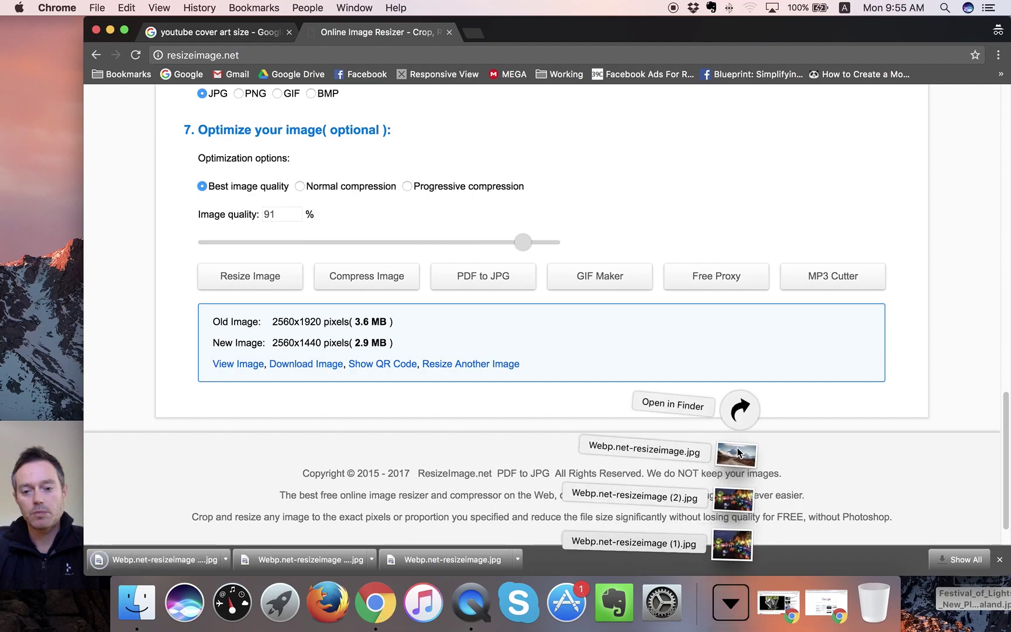
Open Downloads in Finder and Quick Look the newest file, Webp.net-resizeimage (2).jpg.
click(735, 416)
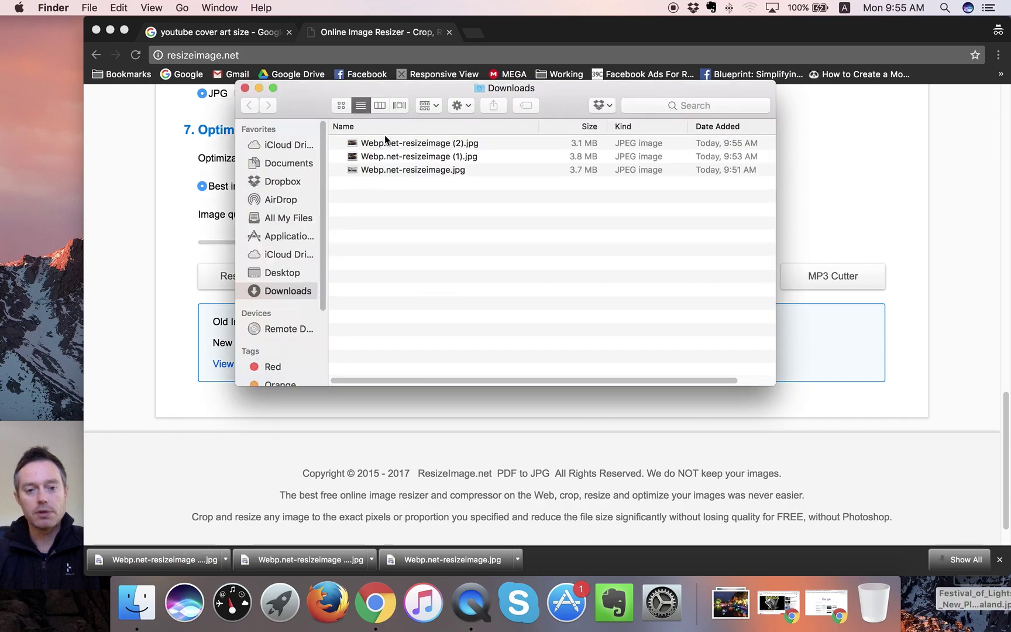
click(392, 142)
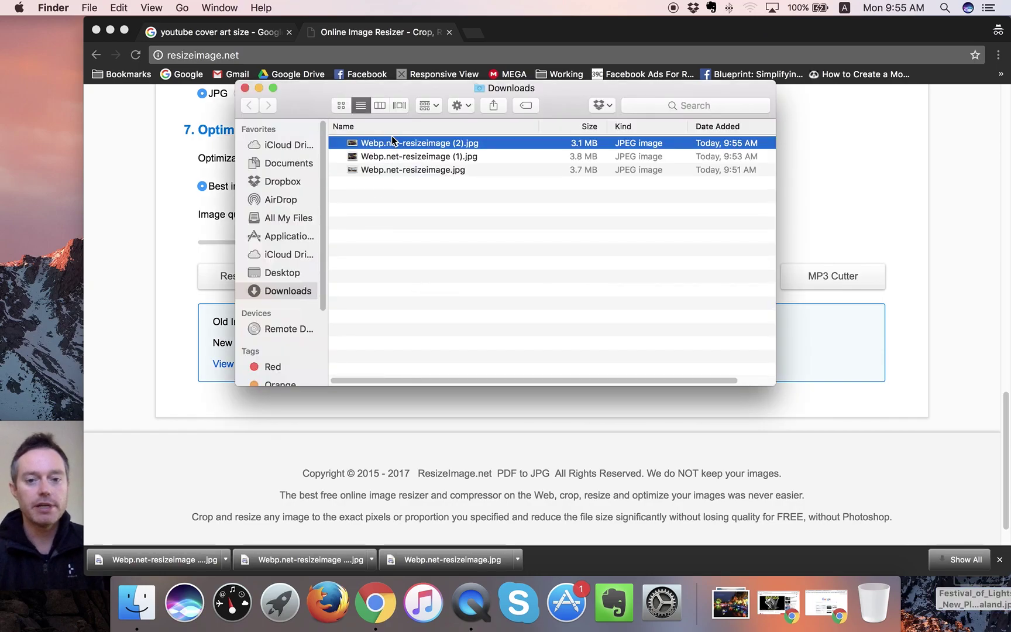
key(space)
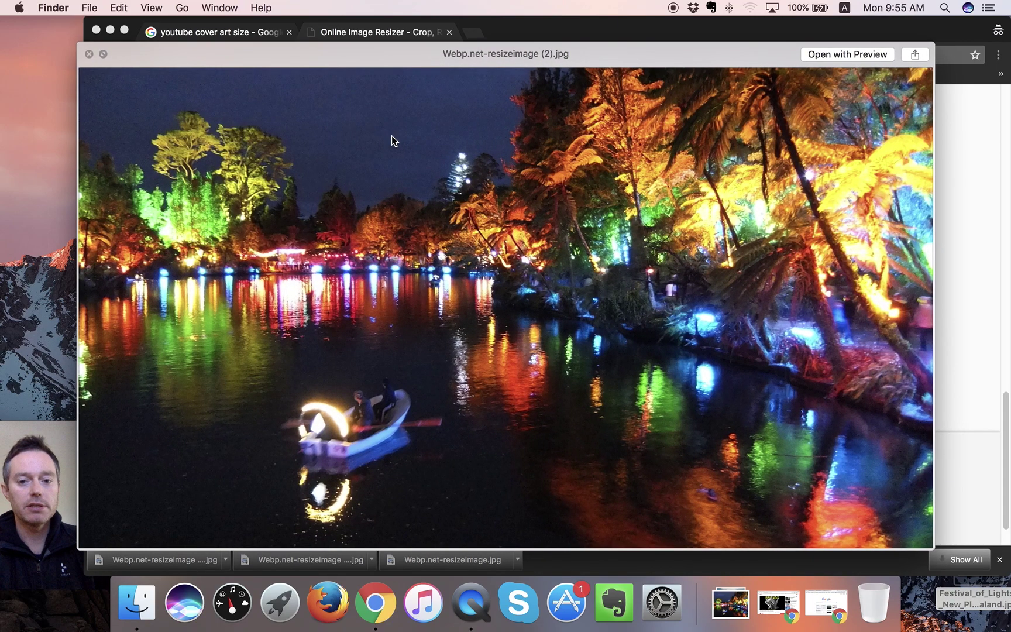
Compare the newest lake crop with the earlier downloads, then close the preview and return to the browser.
key(Down)
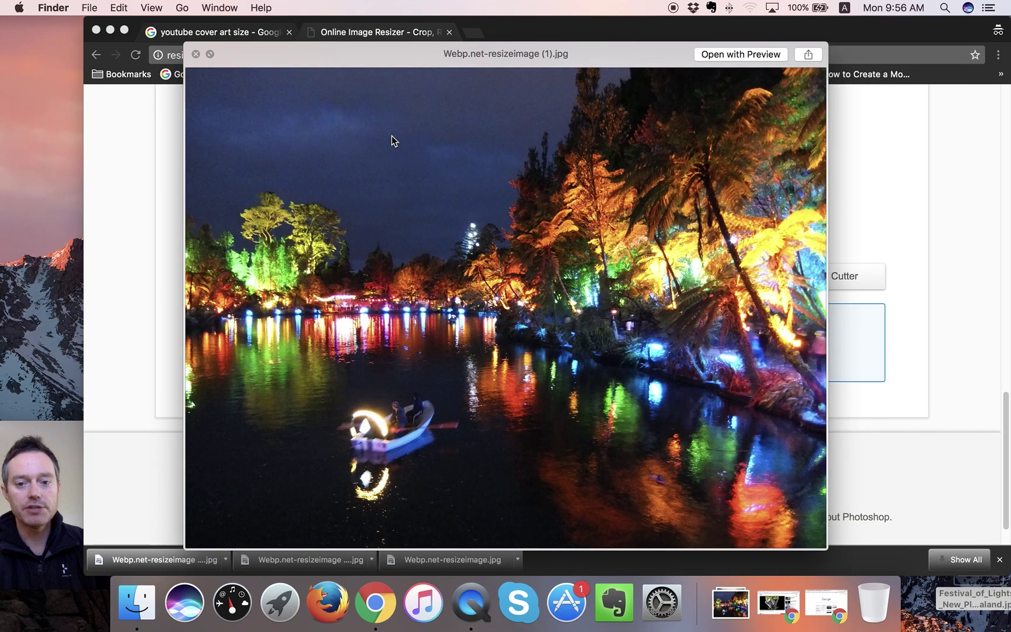
key(Up)
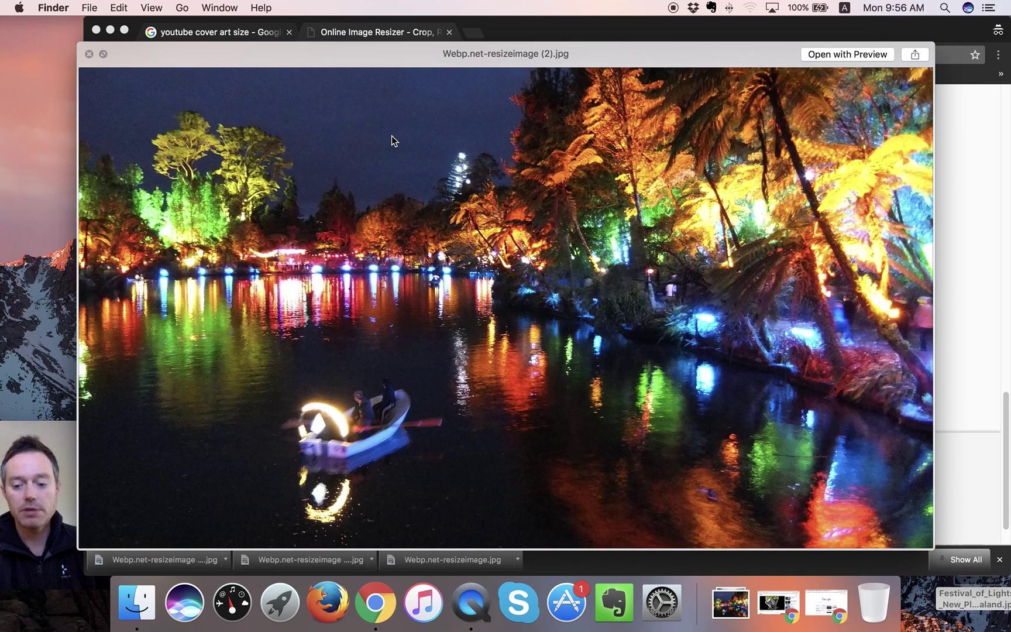
key(Down)
key(Up)
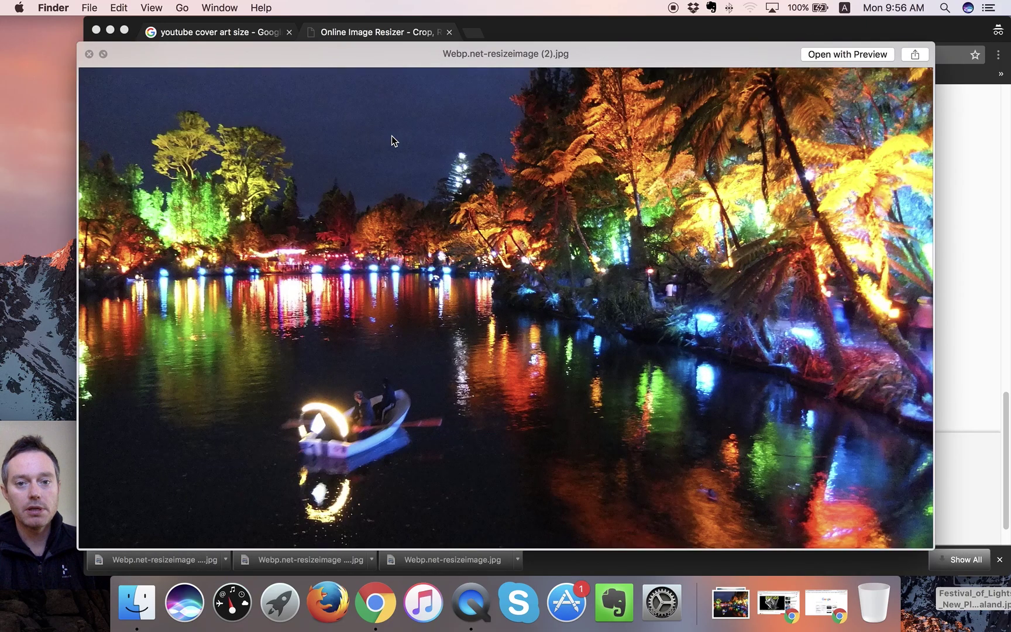
key(Down)
key(Down)
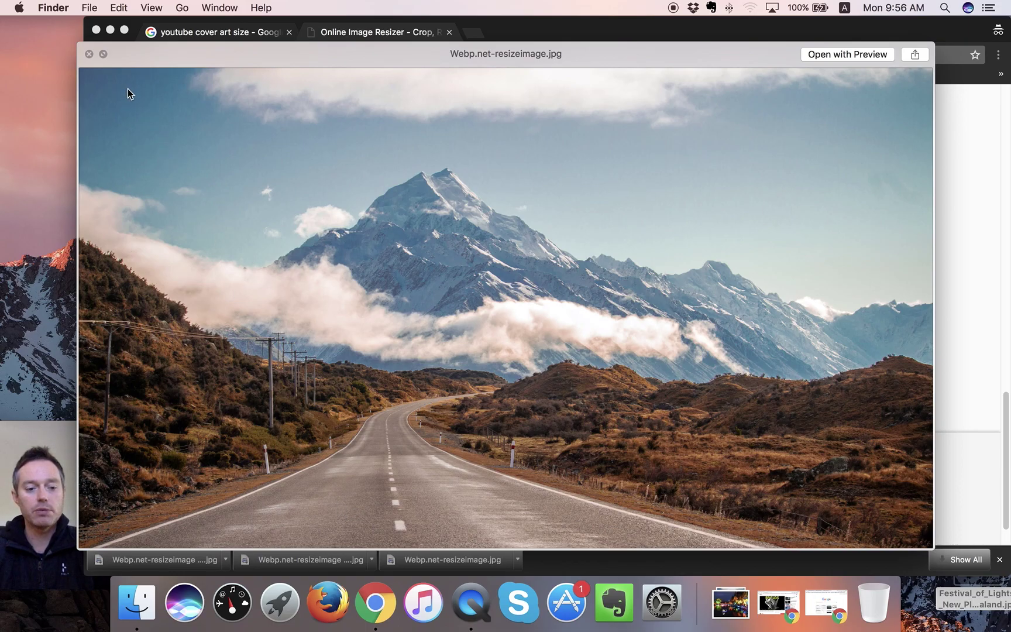
click(90, 55)
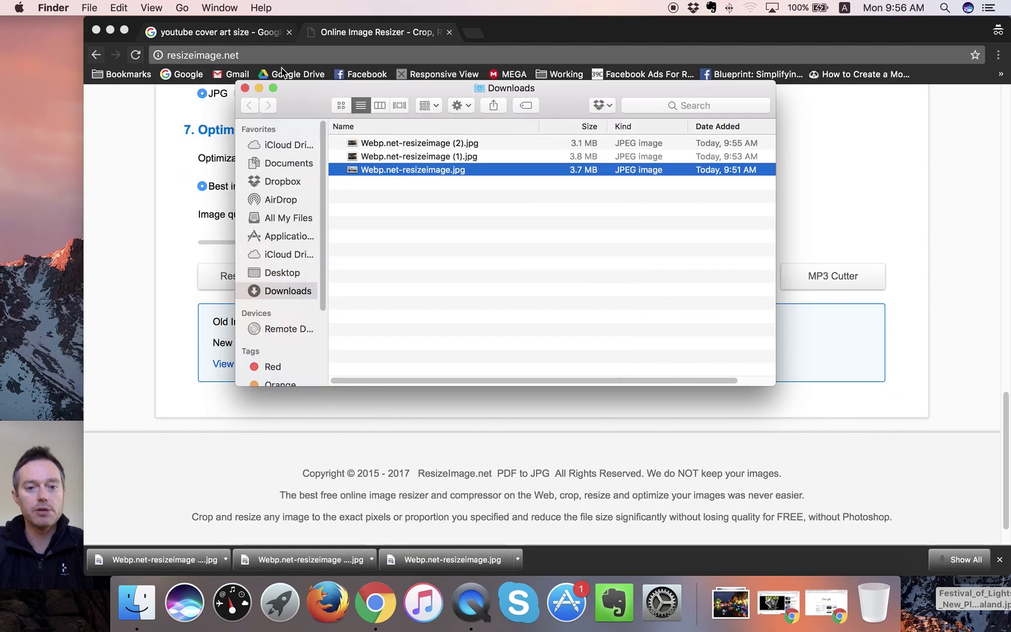
click(492, 34)
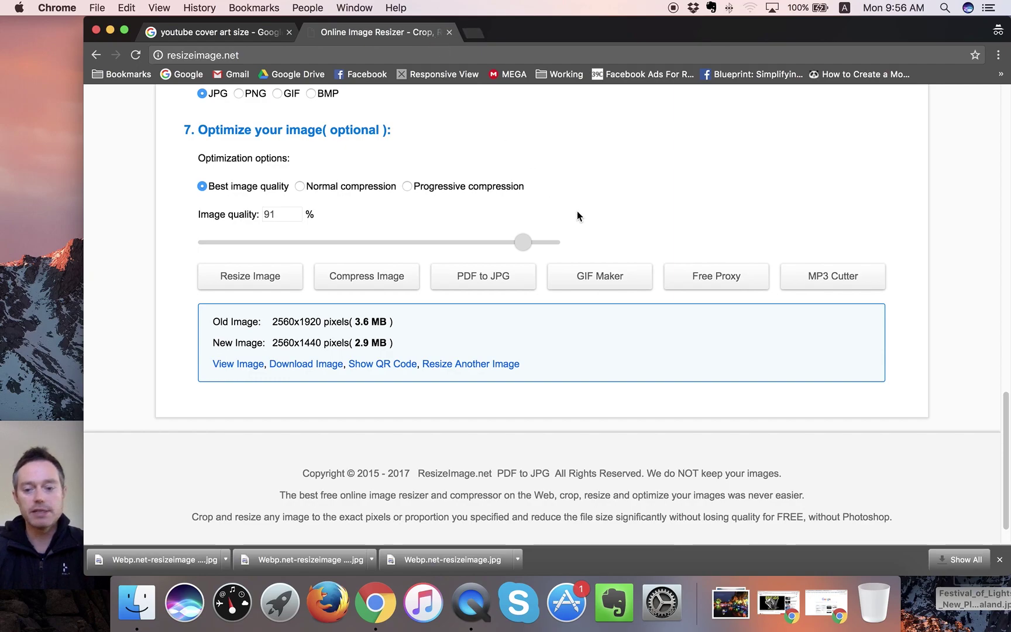
Restore the New Tab Chrome window and open its Apps page showing Pixlr Editor.
click(828, 607)
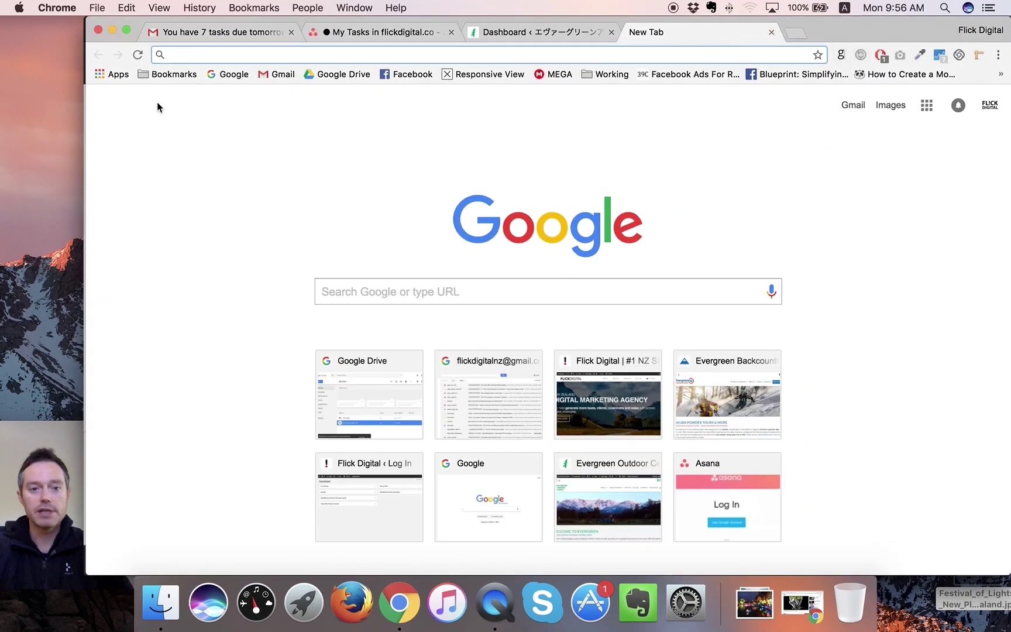
click(97, 77)
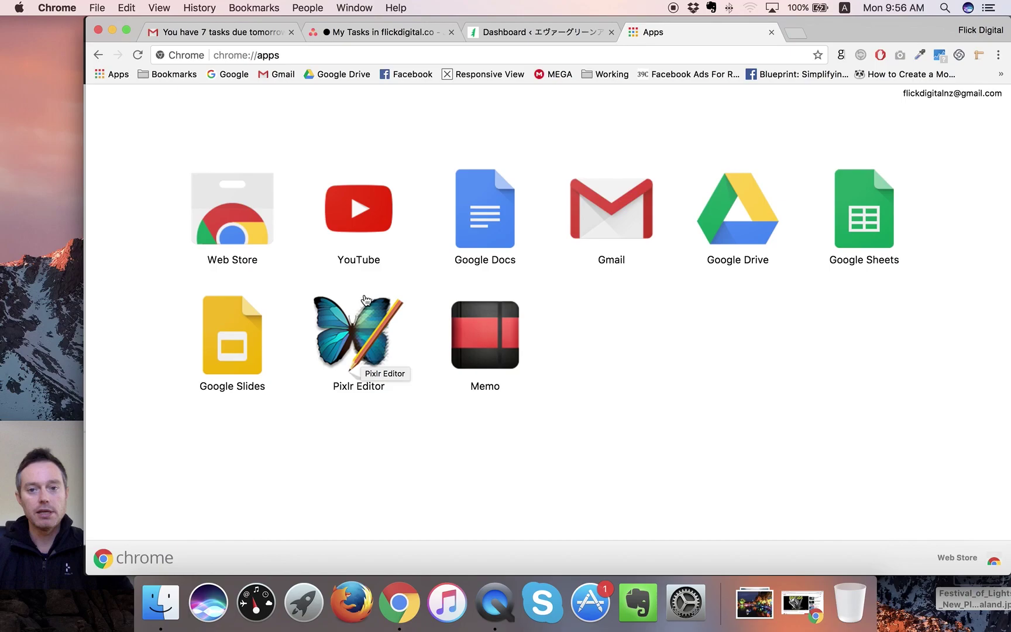
click(998, 55)
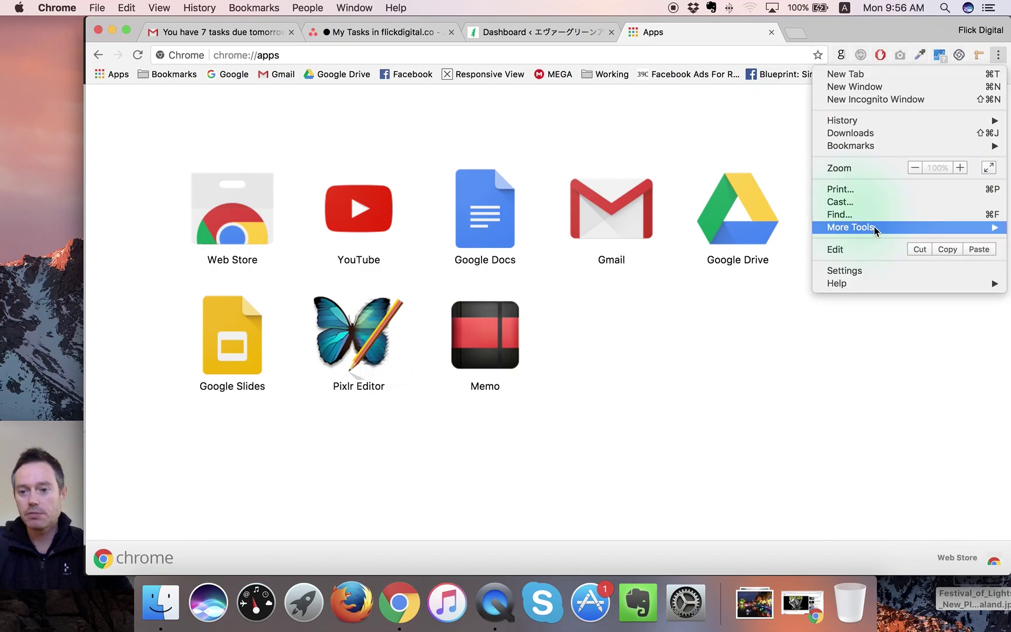
mouse_move(874, 226)
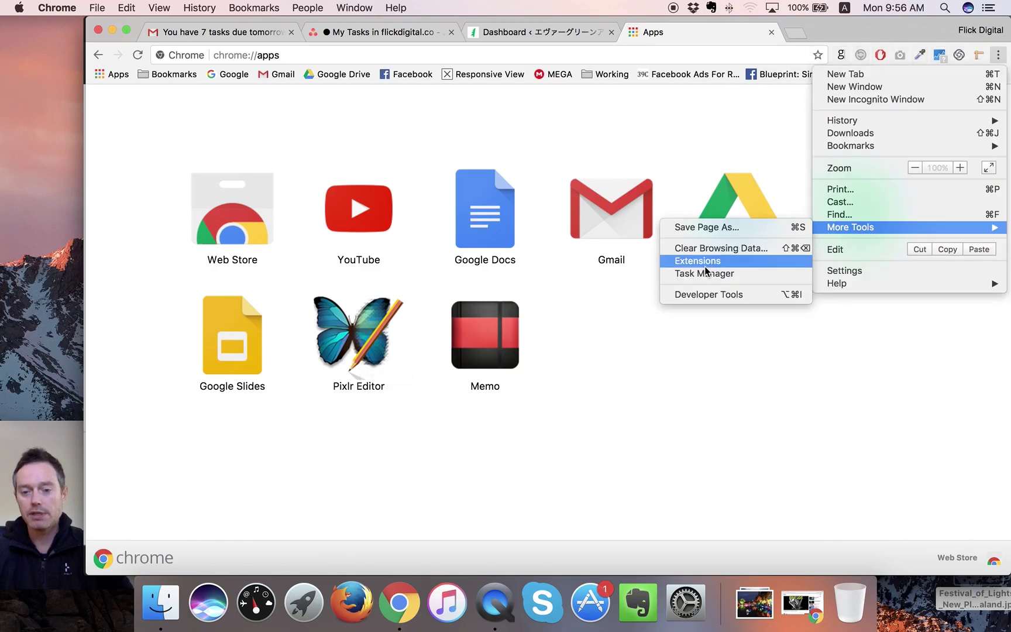
click(711, 424)
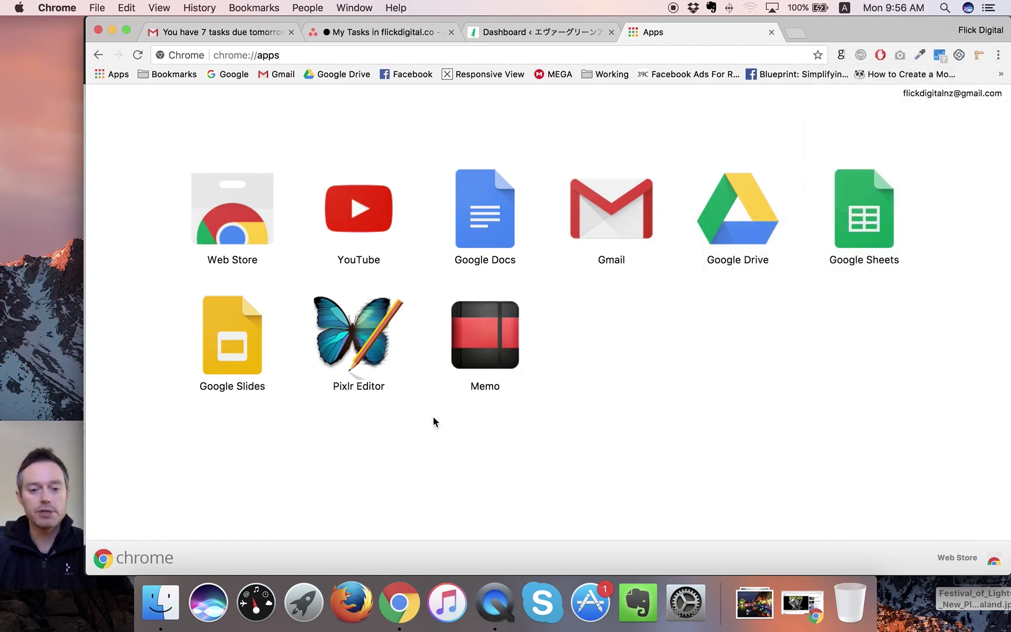
Launch Pixlr Editor from the Apps page and close its welcome screen.
click(361, 351)
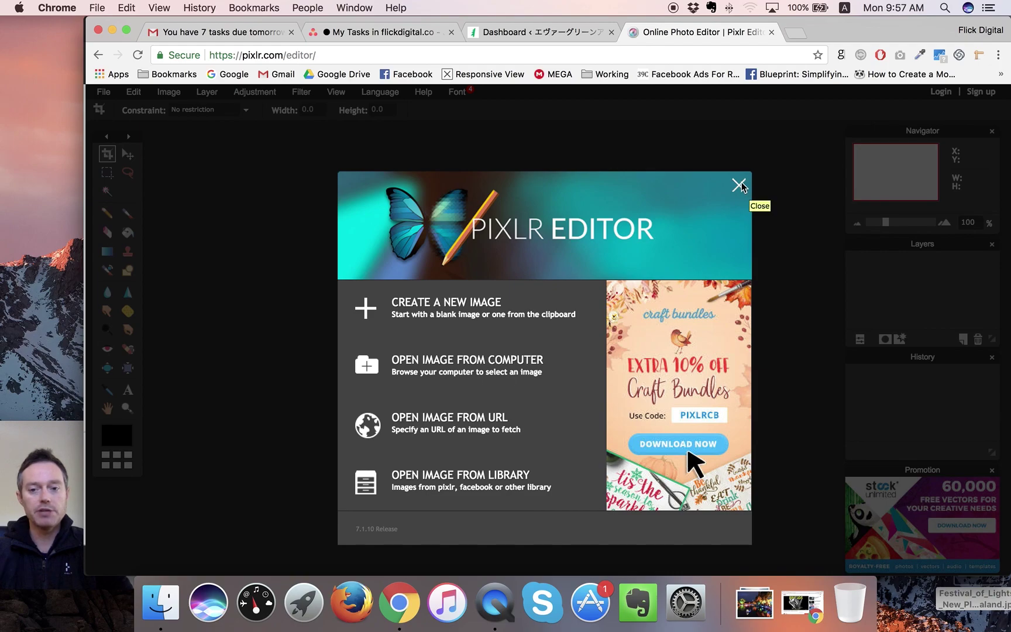
click(739, 186)
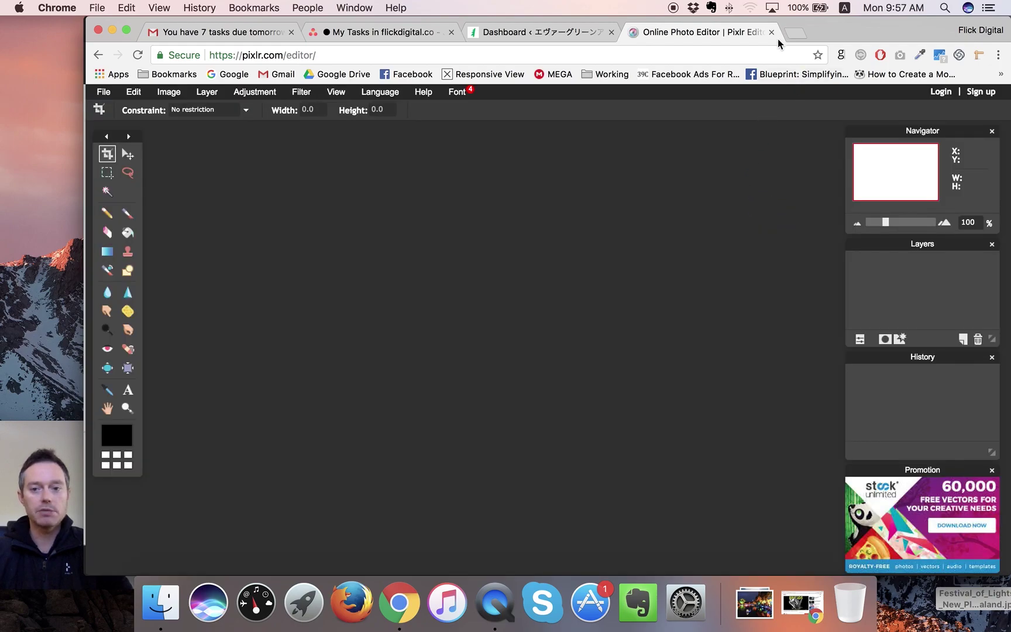